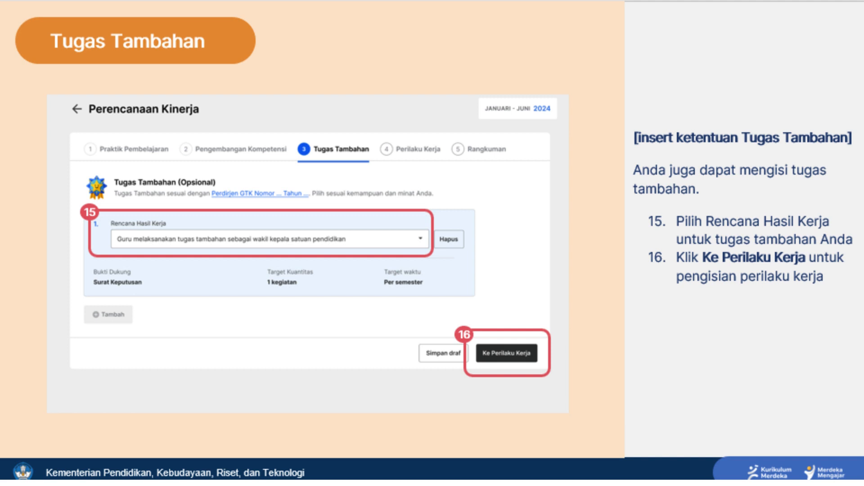
key("Page_Down")
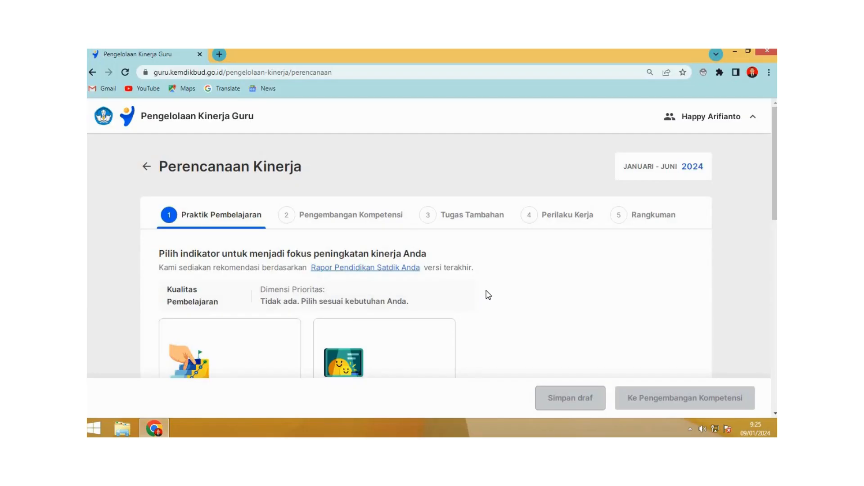
- Look through all the indicator cards offered under Praktik Pembelajaran, from Manajemen Kelas to Metode Pembelajaran
scroll(495, 293, "down", 3)
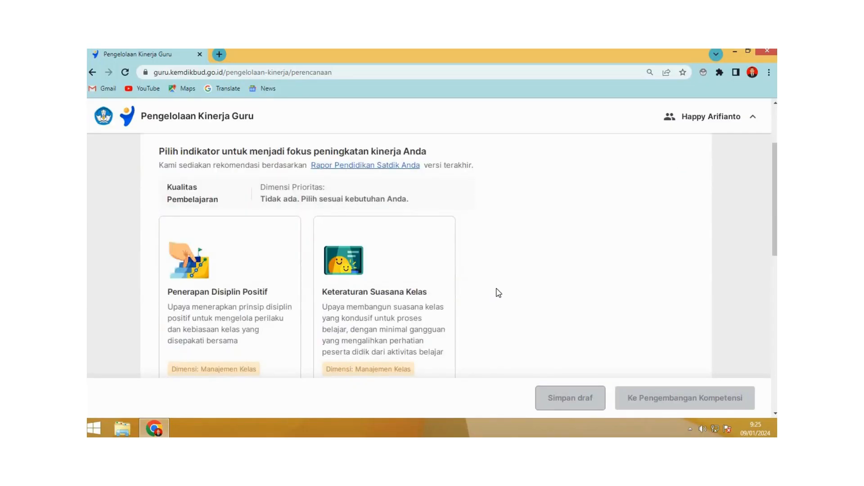
scroll(499, 293, "down", 3)
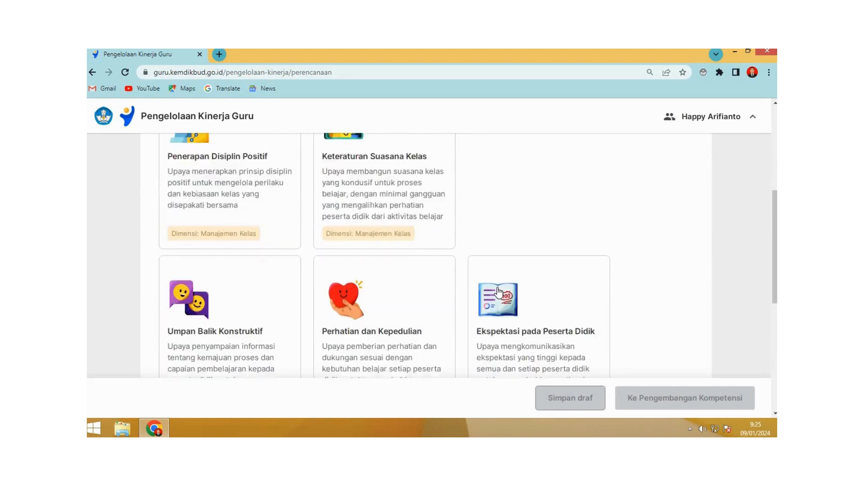
scroll(499, 293, "down", 1)
scroll(495, 288, "up", 4)
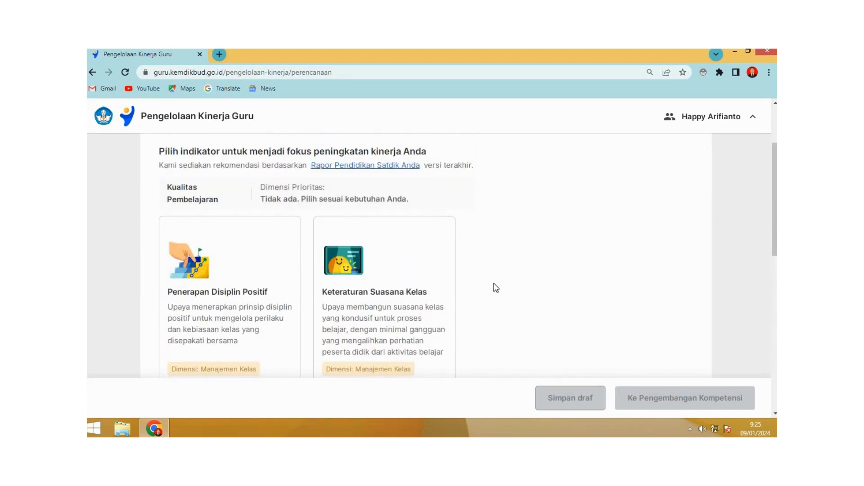
scroll(496, 287, "up", 3)
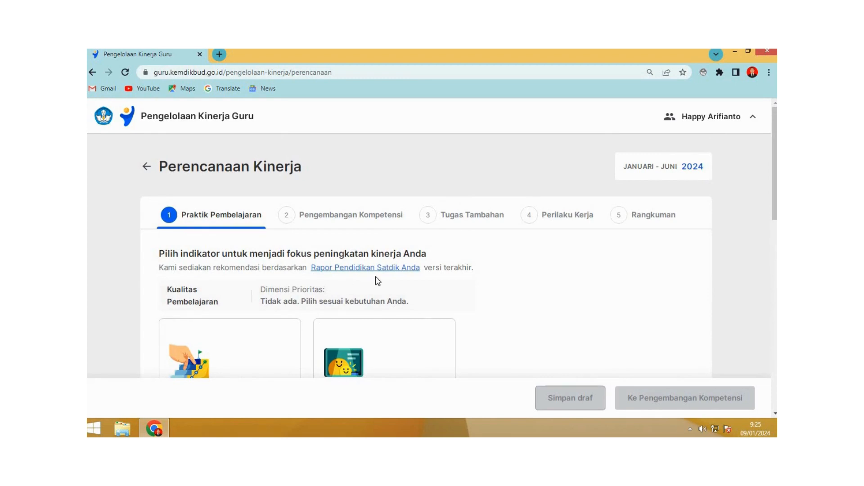
scroll(377, 295, "down", 5)
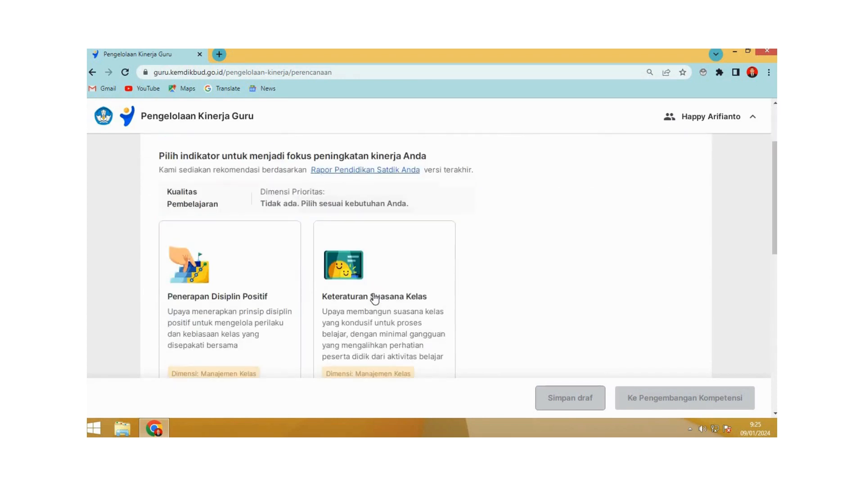
scroll(376, 297, "down", 7)
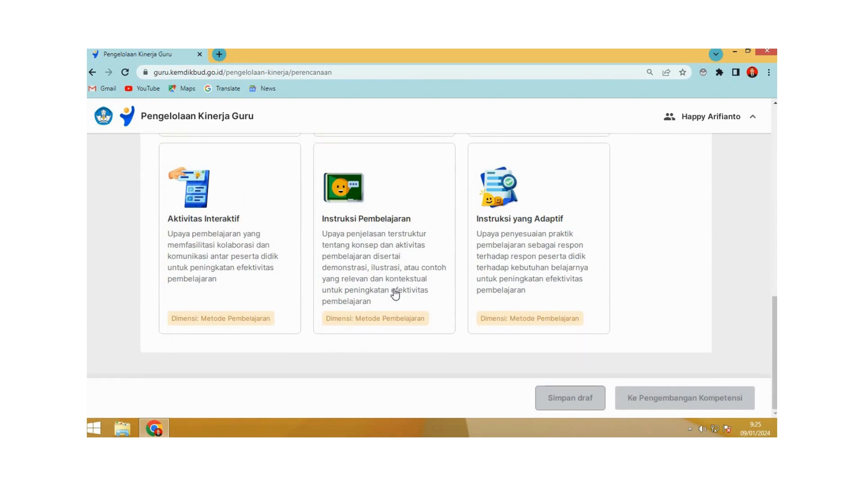
scroll(394, 295, "up", 10)
scroll(369, 258, "up", 2)
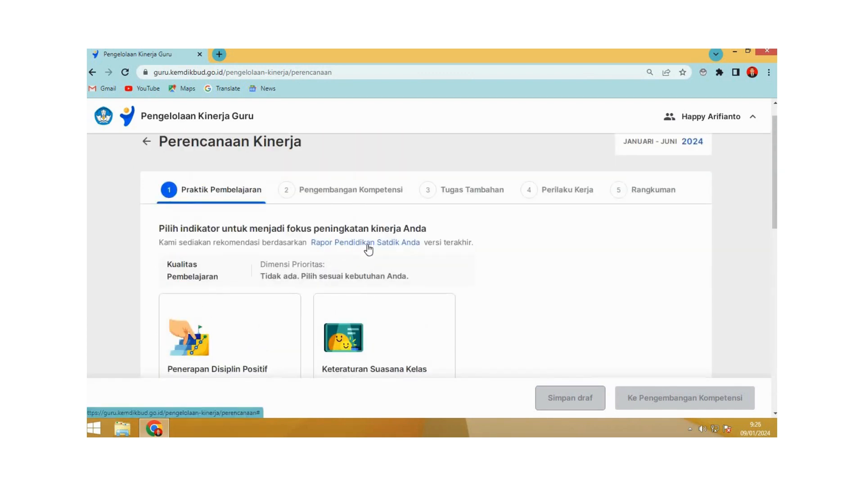
- Open the Rapor Pendidikan Satdik summary, review the ratings of its Kualitas Pembelajaran dimensions, and close it
left_click(391, 245)
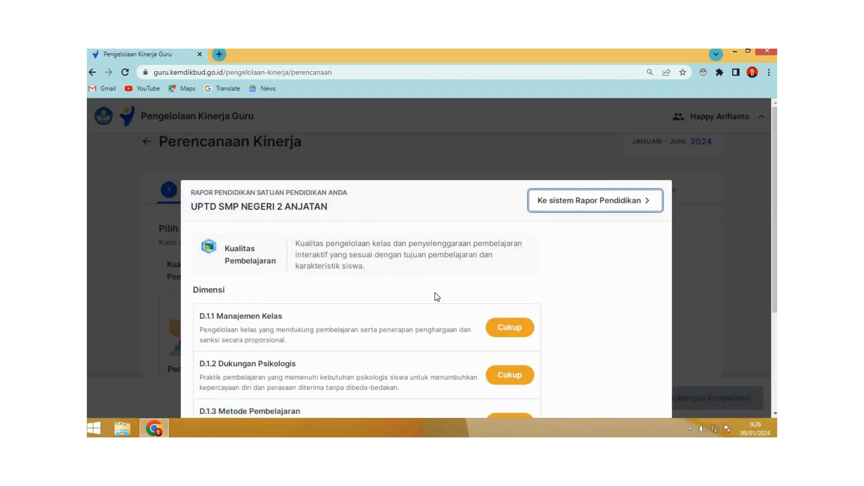
scroll(439, 292, "down", 3)
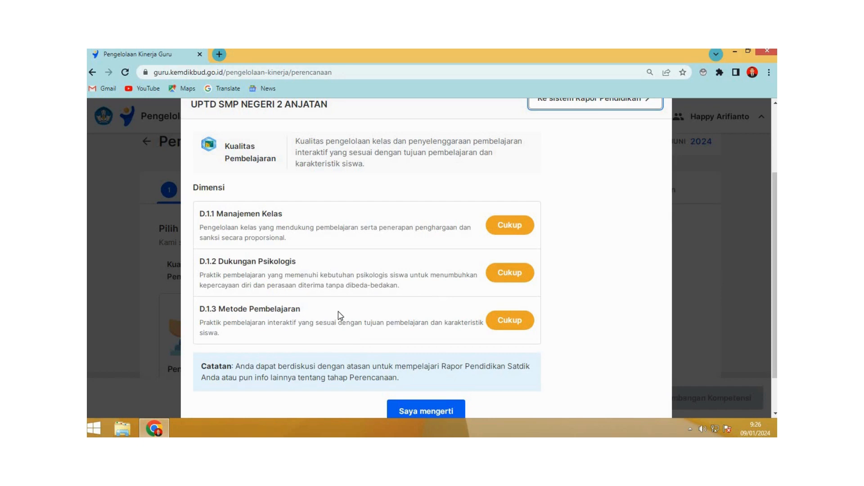
scroll(340, 314, "up", 1)
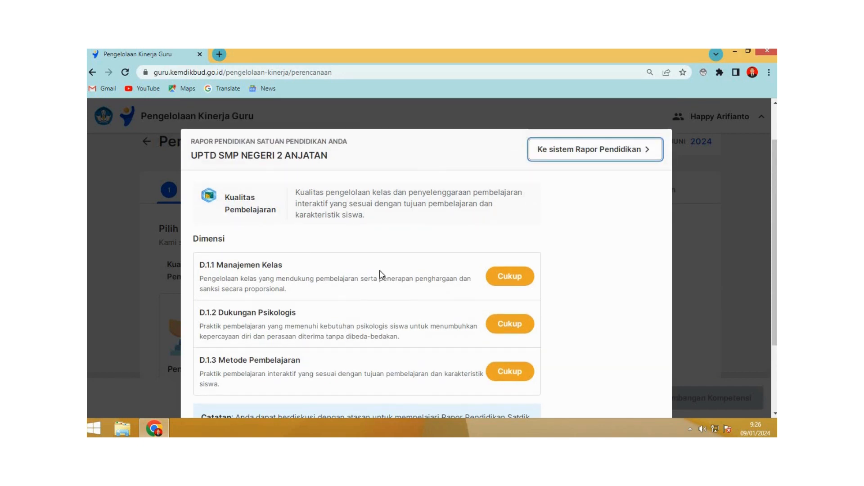
scroll(463, 382, "down", 2)
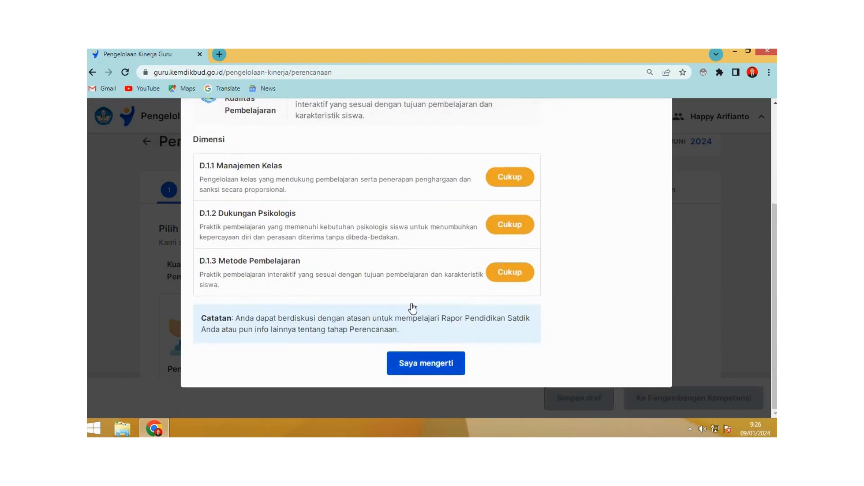
key("Escape")
- Choose Penerapan Disiplin Positif as the performance improvement indicator and continue to Pengembangan Kompetensi
scroll(290, 319, "down", 2)
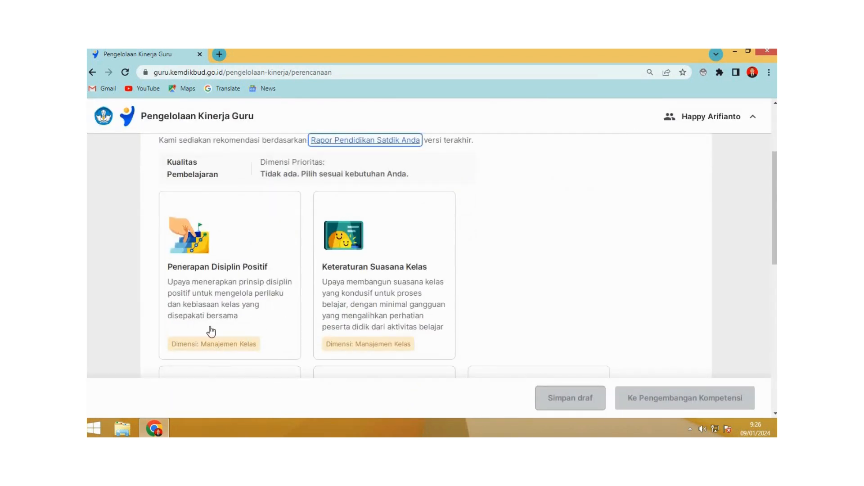
scroll(315, 275, "up", 2)
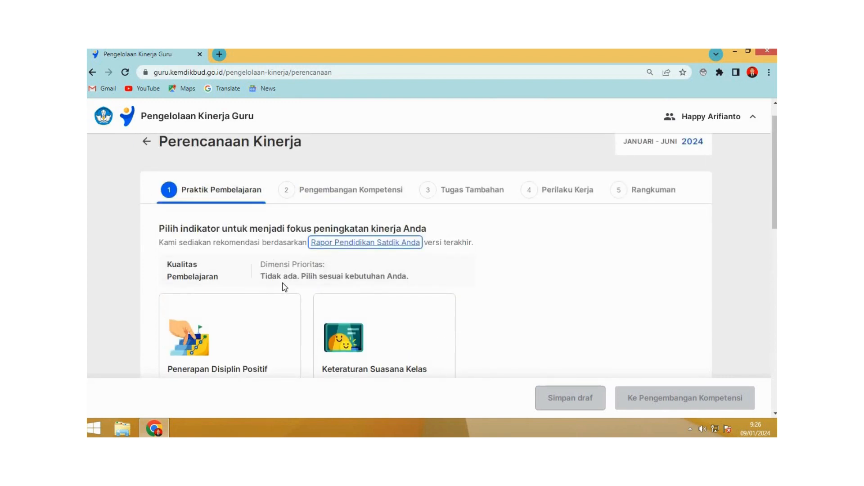
scroll(237, 325, "down", 3)
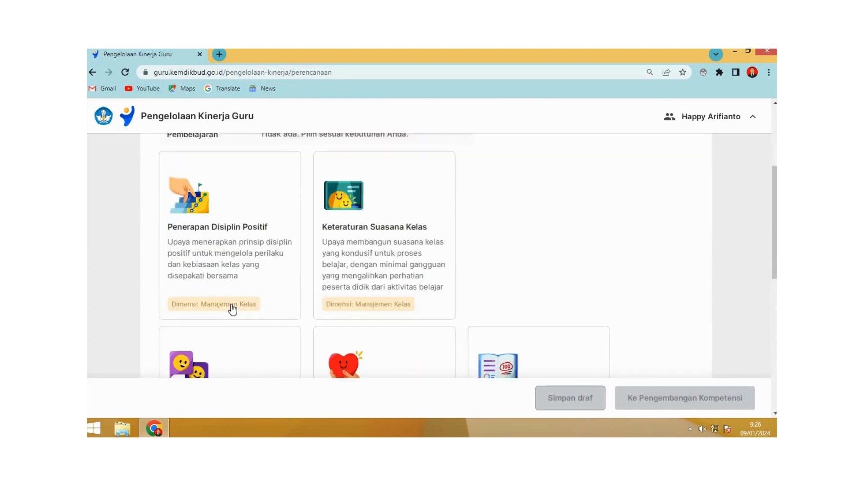
scroll(233, 309, "down", 2)
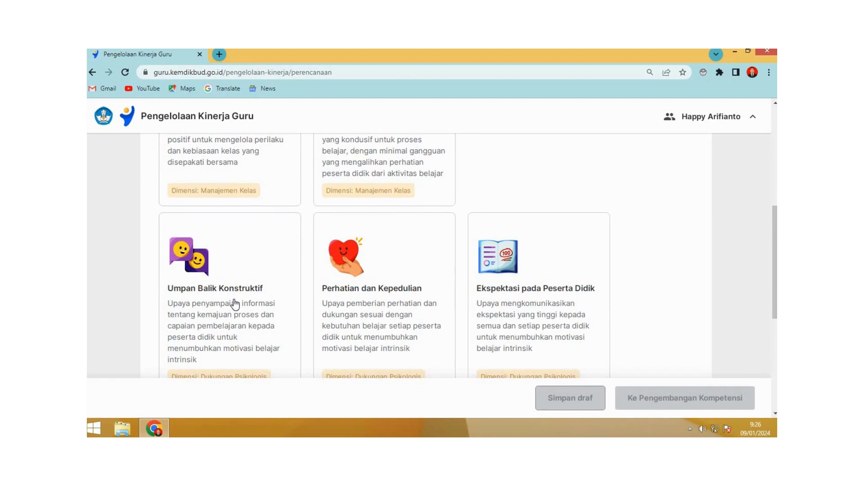
scroll(234, 305, "down", 4)
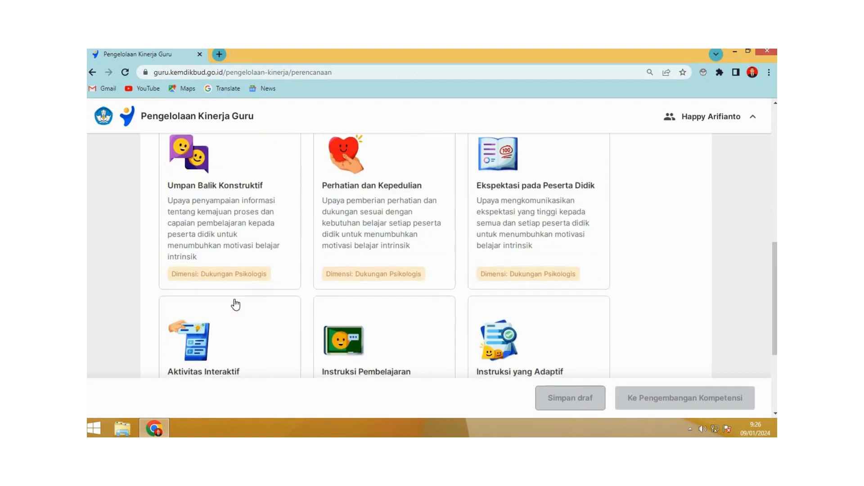
scroll(235, 304, "down", 1)
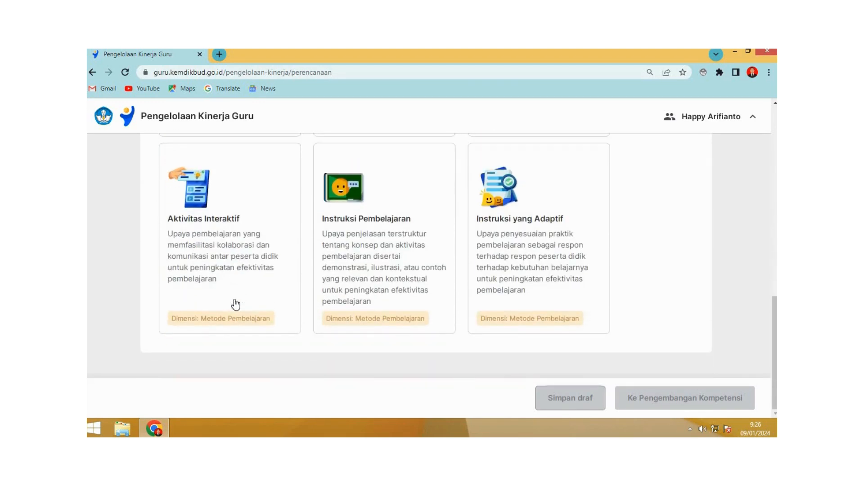
scroll(235, 305, "up", 7)
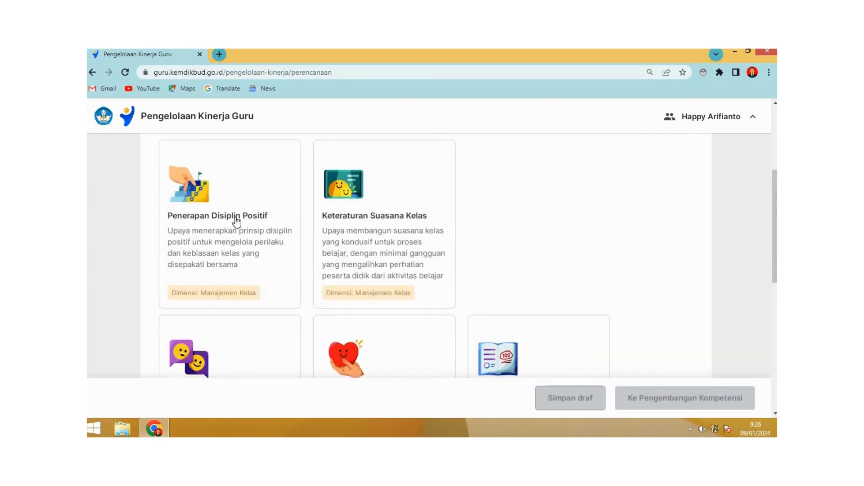
left_click(266, 243)
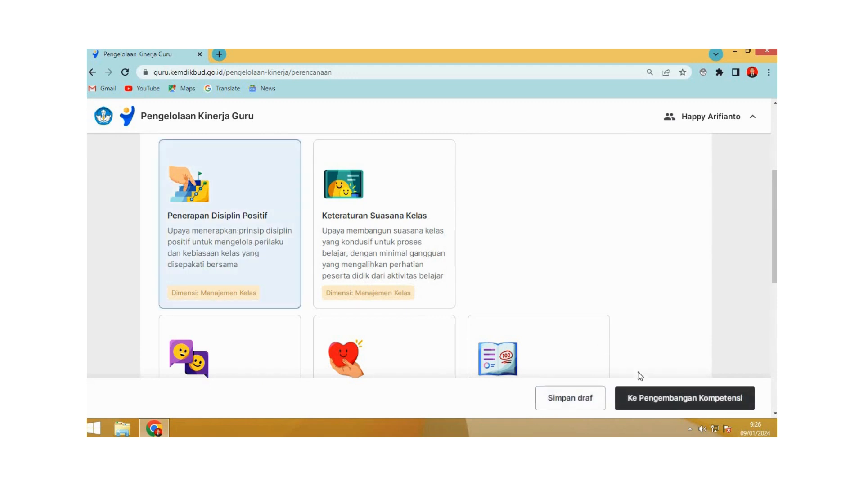
left_click(659, 401)
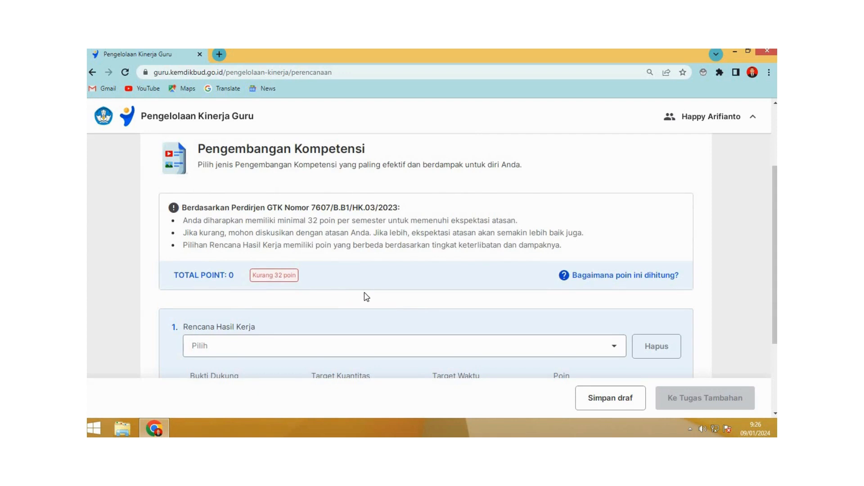
- Set the first Rencana Hasil Kerja to the Penggerak Komunitas Belajar role with at least 3 good-practice sharing activities (36 poin)
scroll(366, 297, "up", 2)
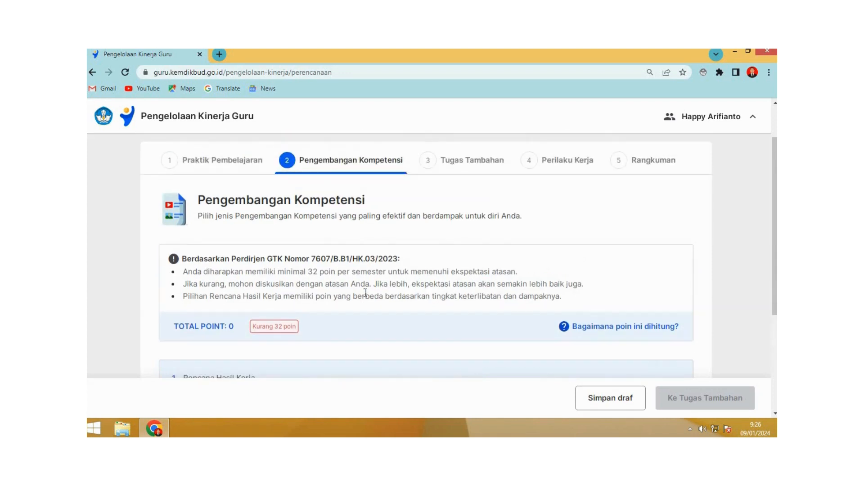
scroll(365, 293, "down", 3)
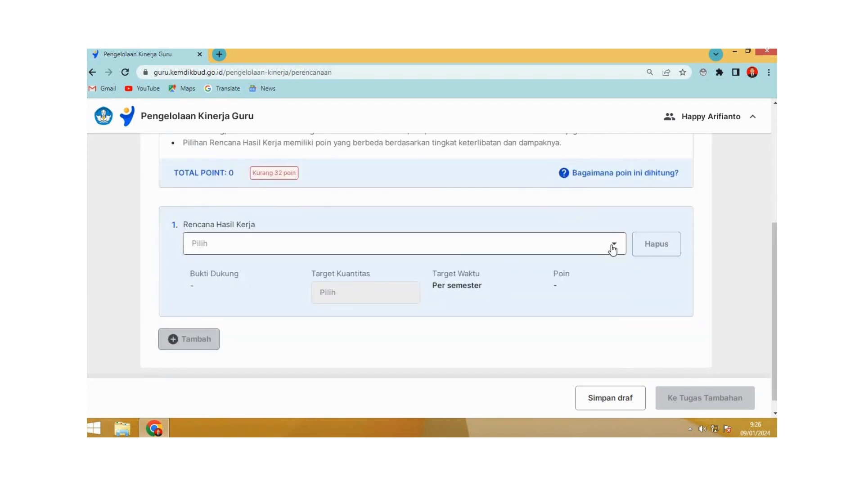
left_click(613, 249)
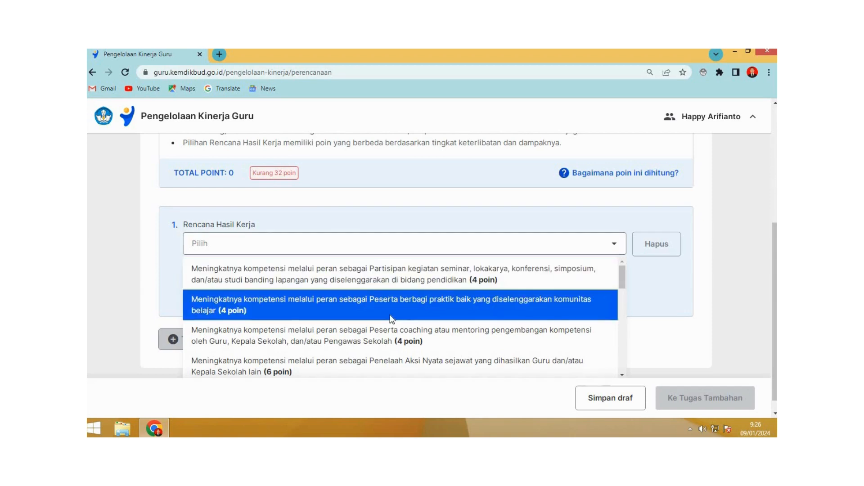
scroll(402, 319, "down", 1)
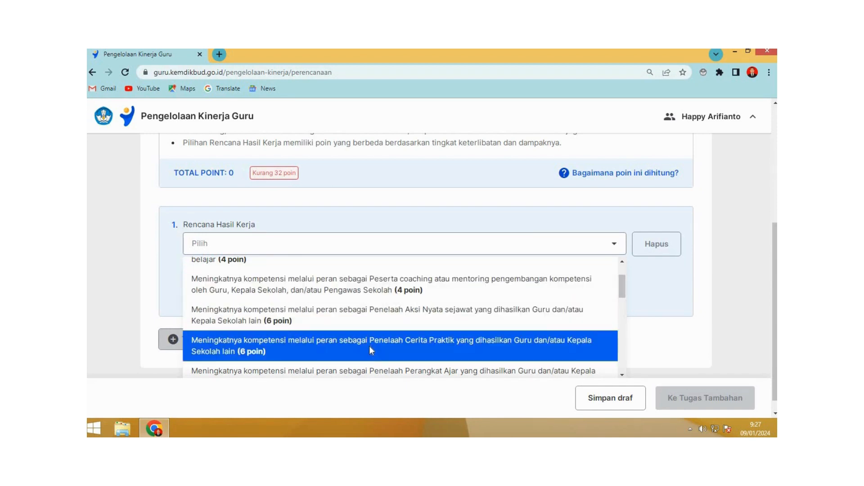
scroll(373, 349, "down", 1)
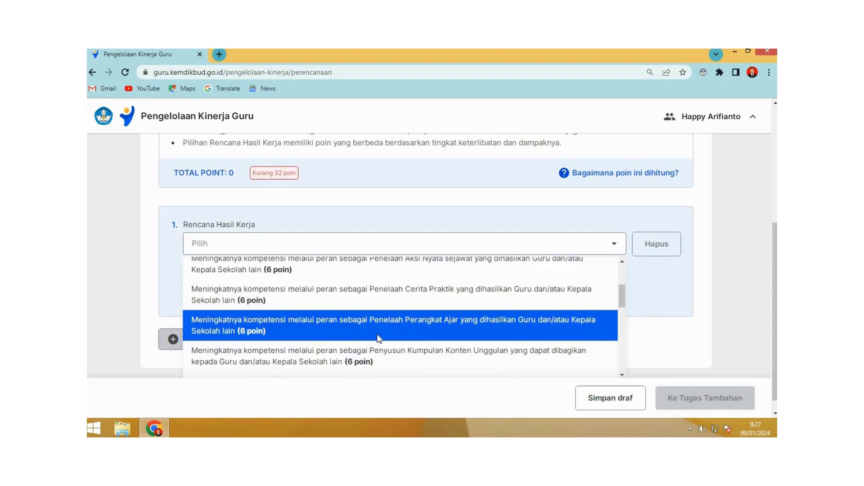
scroll(380, 339, "down", 1)
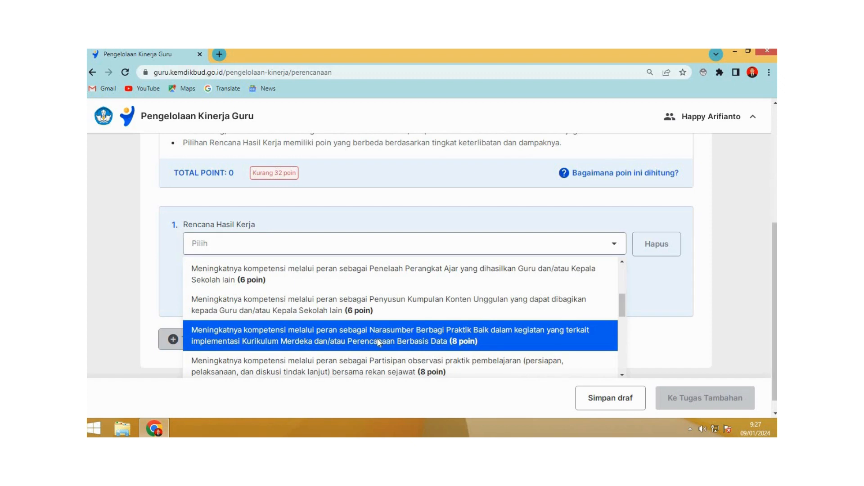
scroll(377, 338, "down", 1)
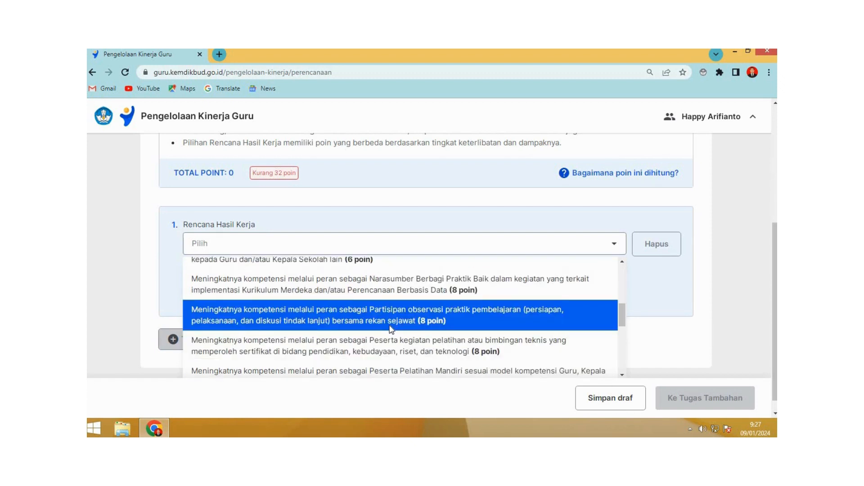
scroll(391, 328, "down", 1)
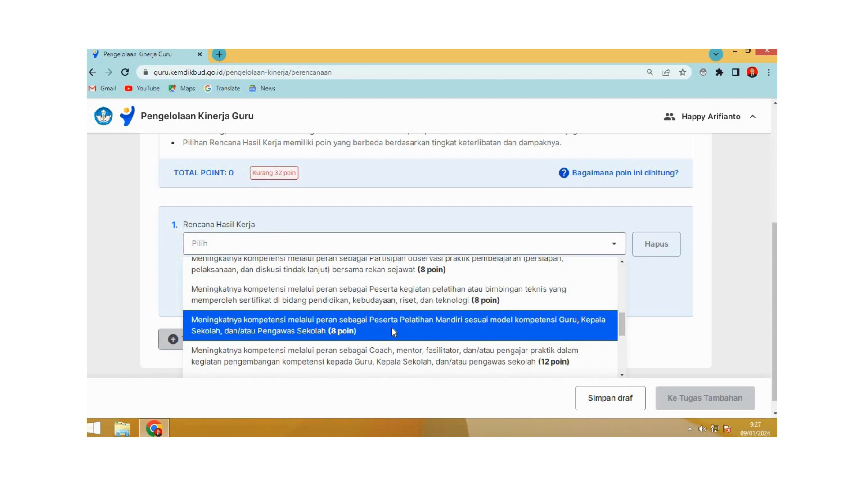
scroll(392, 328, "down", 1)
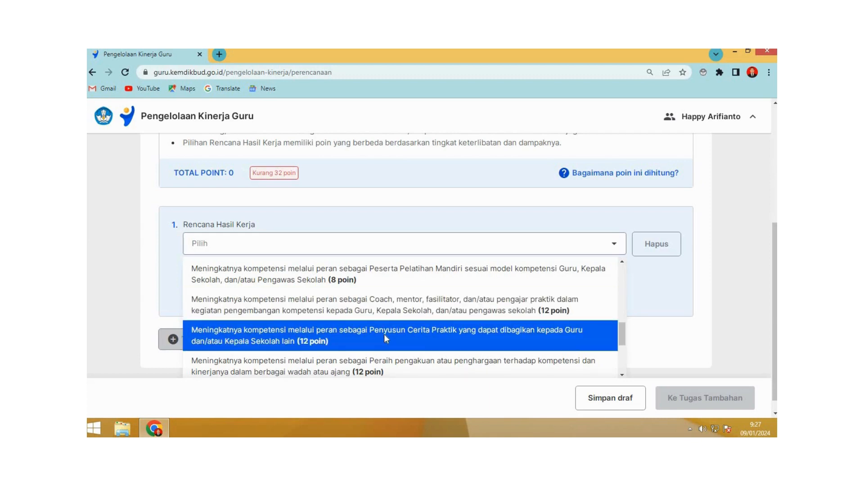
scroll(384, 334, "down", 1)
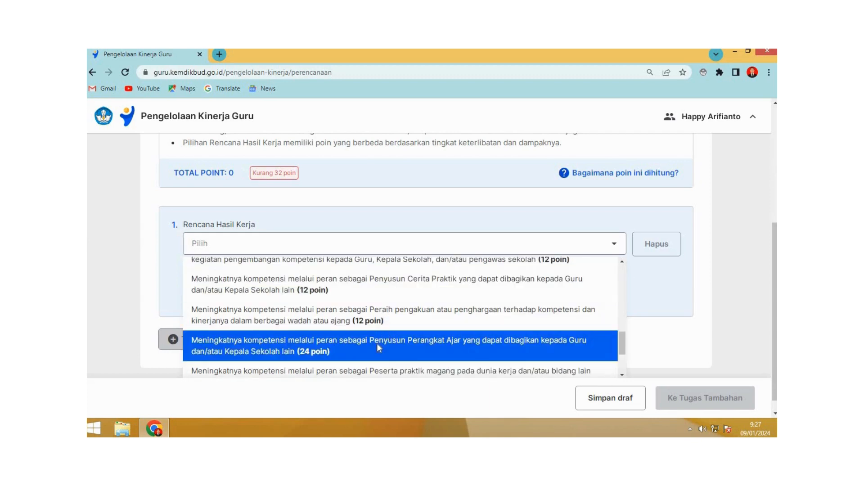
scroll(378, 347, "down", 2)
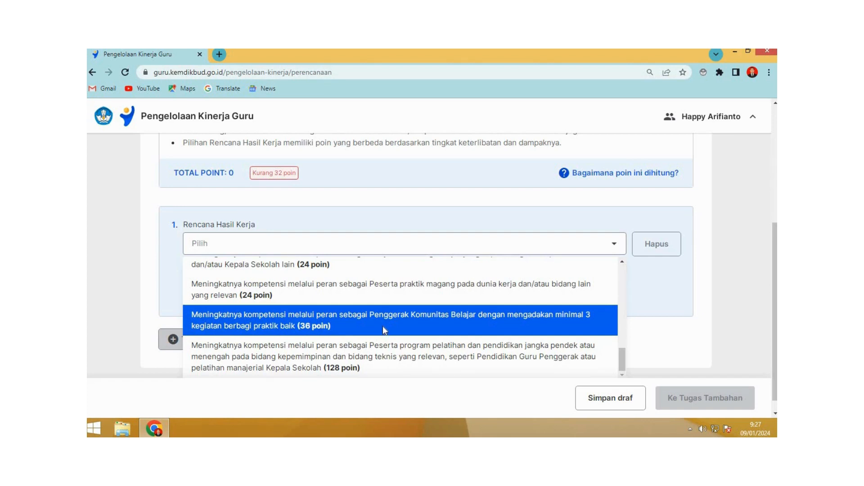
left_click(382, 325)
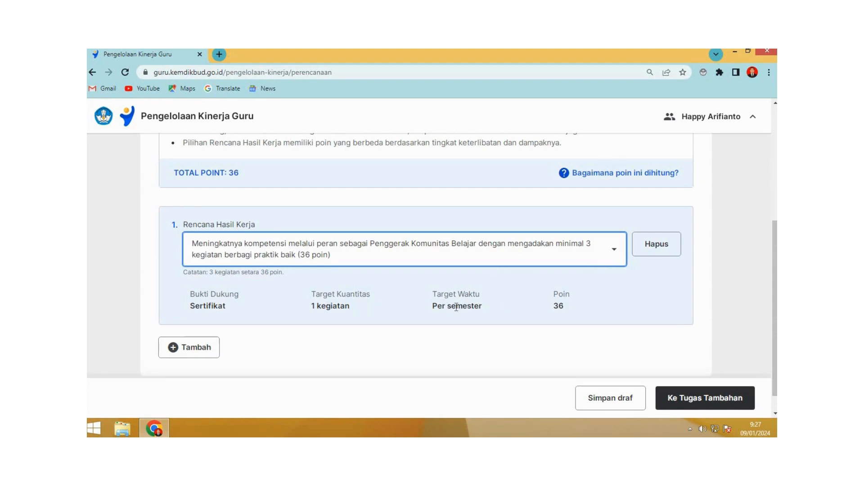
- Review the target details of the chosen Rencana Hasil Kerja and the point requirements for Pengembangan Kompetensi
left_click(488, 304)
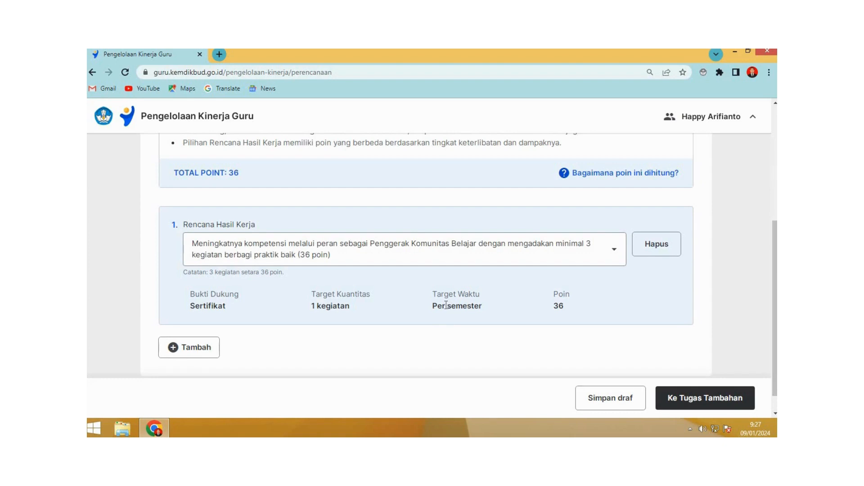
left_click(613, 252)
scroll(477, 271, "up", 3)
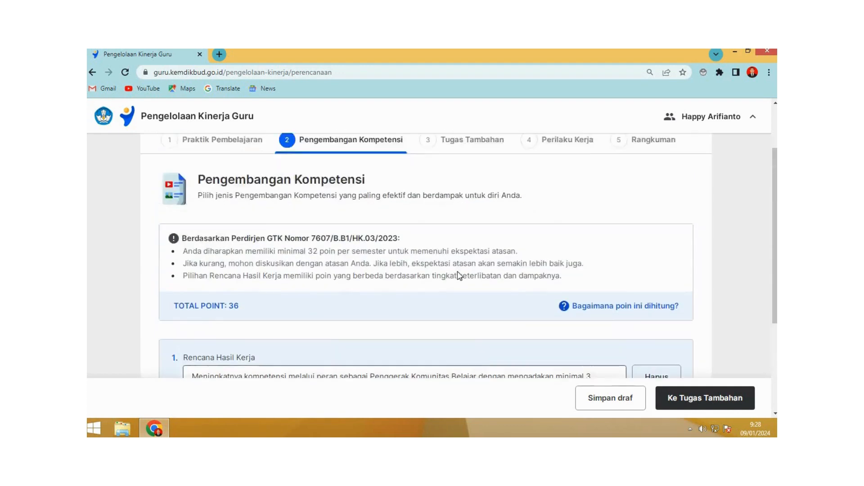
- Change the first Rencana Hasil Kerja to the Peserta program pelatihan dan pendidikan jangka pendek atau menengah role (128 poin)
scroll(407, 285, "down", 4)
scroll(392, 291, "down", 2)
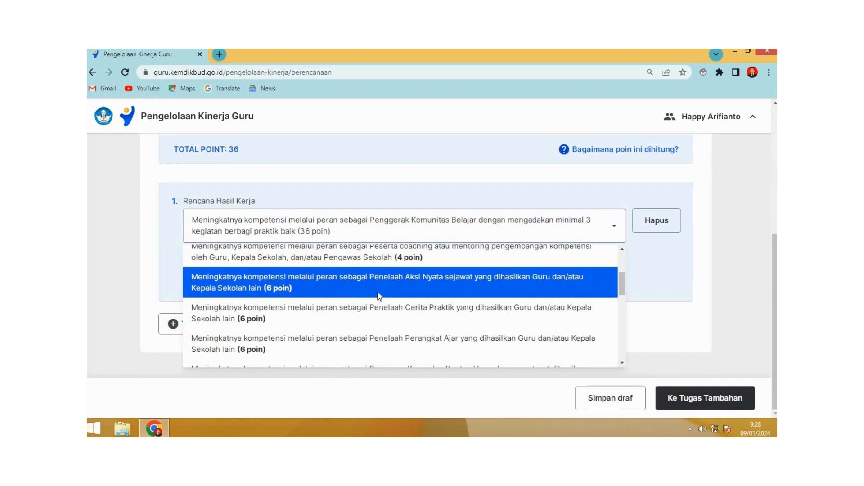
scroll(379, 299, "down", 3)
scroll(360, 333, "down", 1)
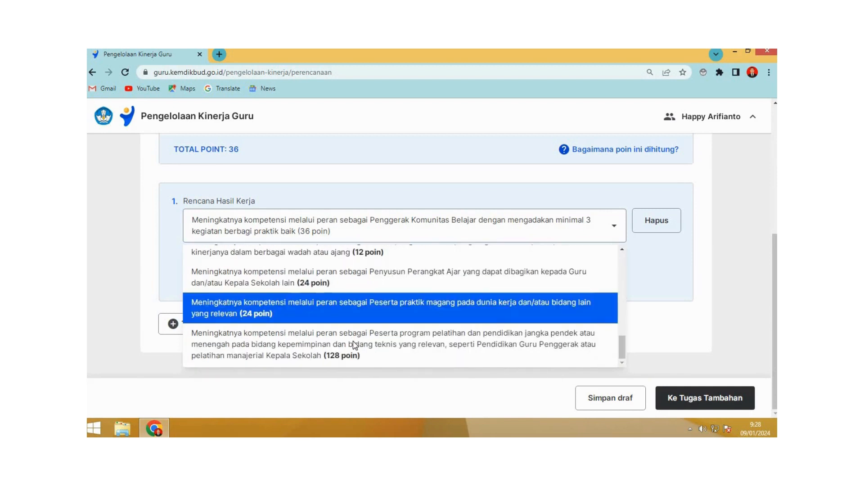
left_click(397, 348)
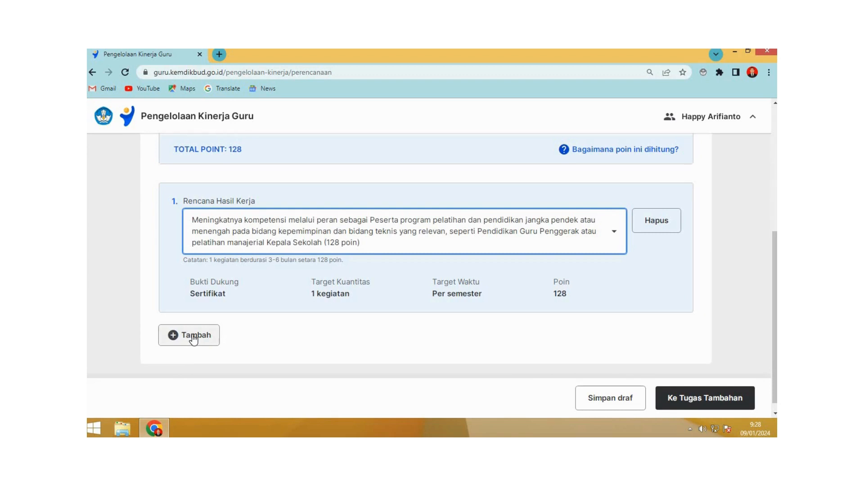
- Add a second Rencana Hasil Kerja for the Peserta Pelatihan Mandiri role (8 poin)
scroll(193, 338, "down", 1)
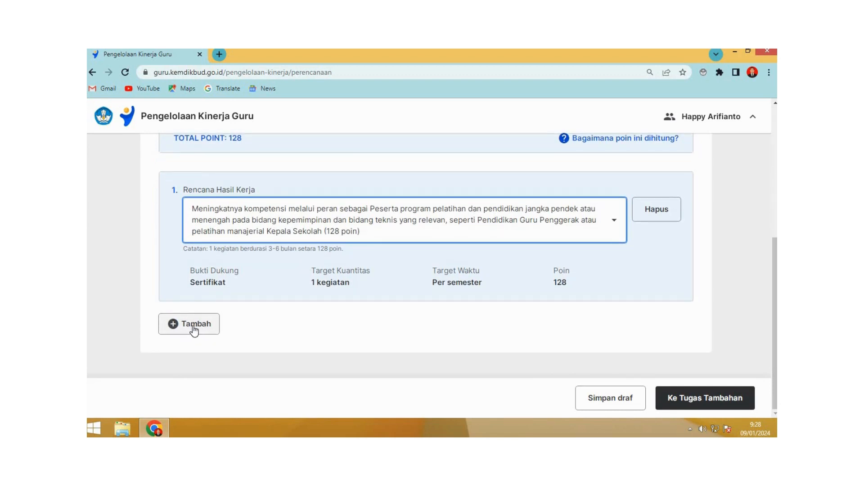
left_click(194, 331)
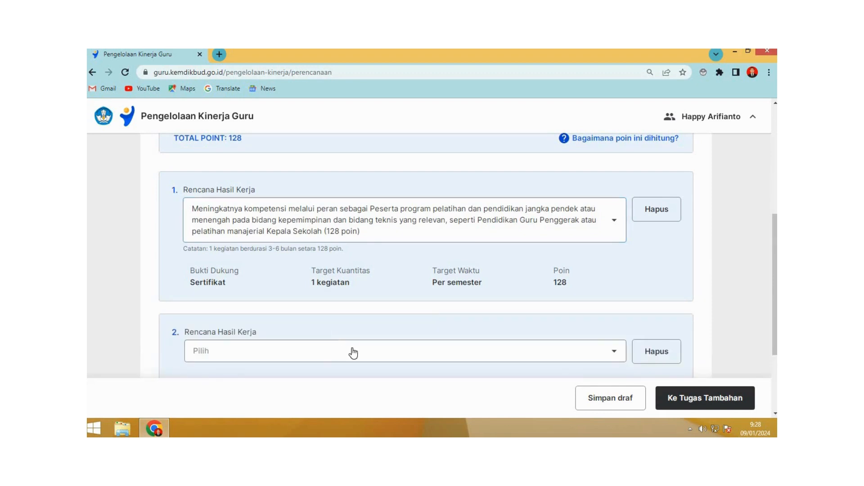
scroll(590, 276, "down", 3)
left_click(614, 237)
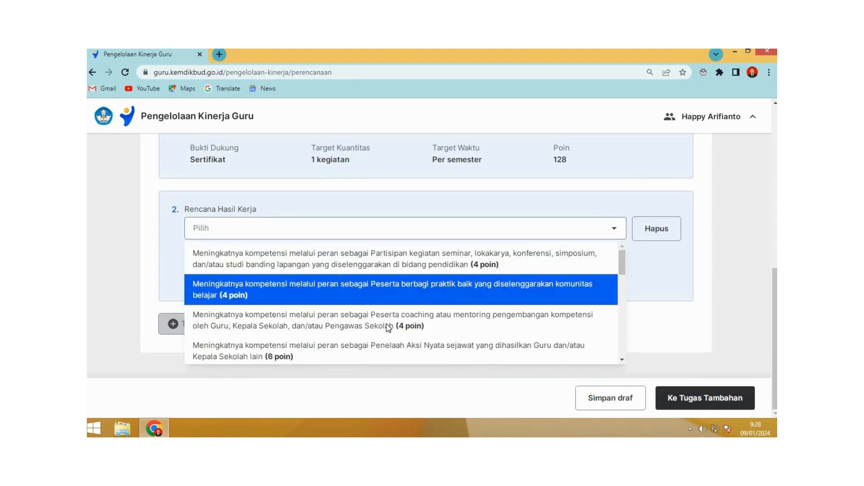
scroll(387, 330, "down", 5)
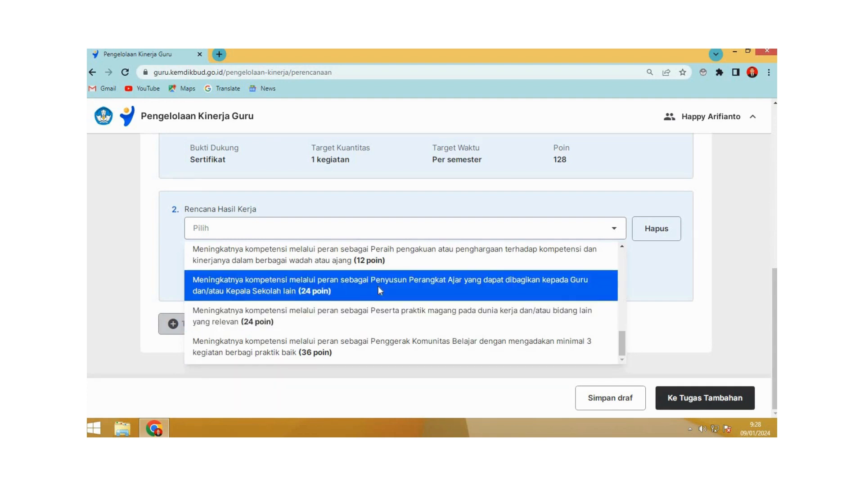
scroll(377, 285, "up", 1)
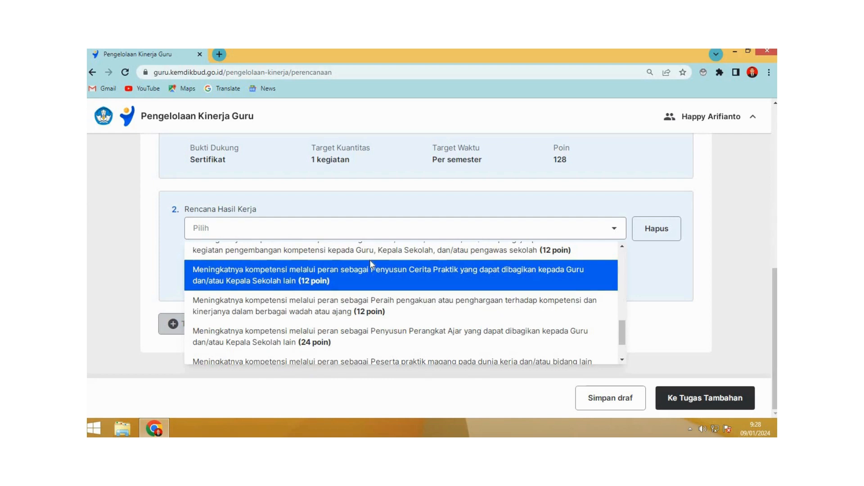
scroll(369, 266, "up", 1)
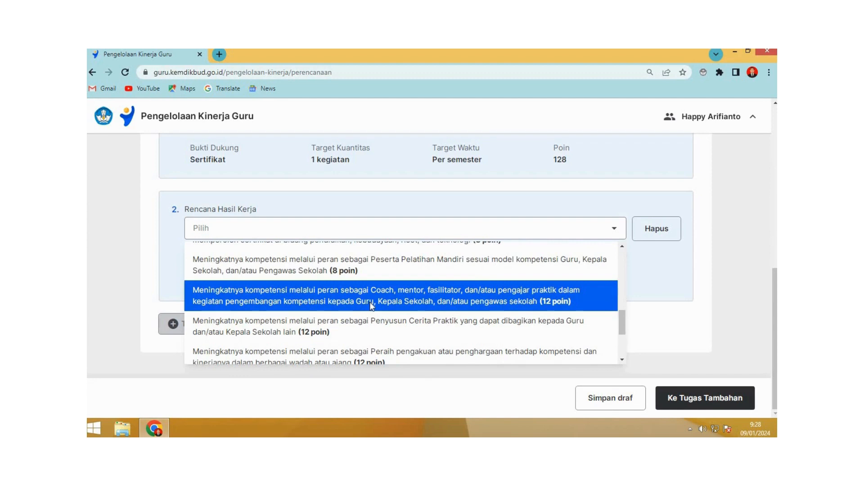
scroll(367, 306, "up", 1)
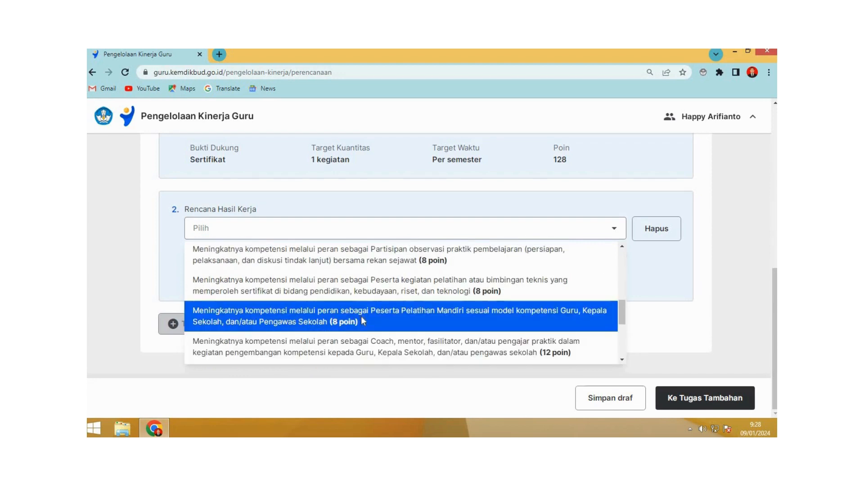
left_click(397, 318)
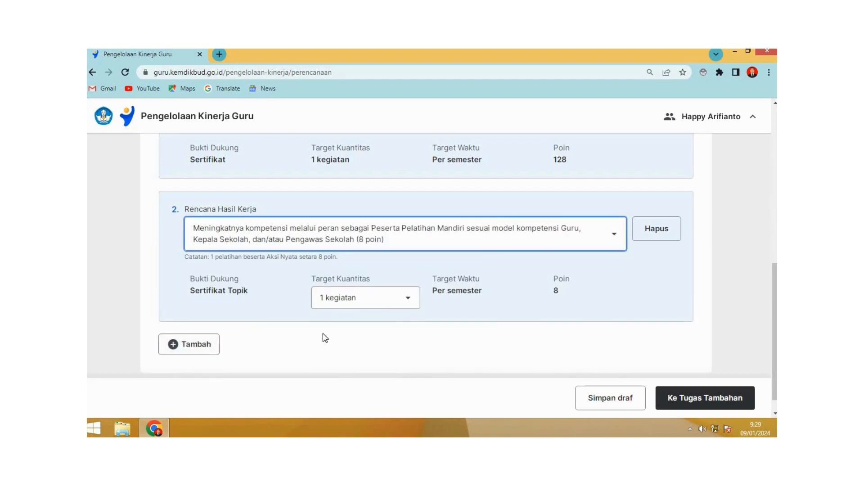
- Set the Target Kuantitas of the second Rencana Hasil Kerja to 2 kegiatan
left_click(391, 306)
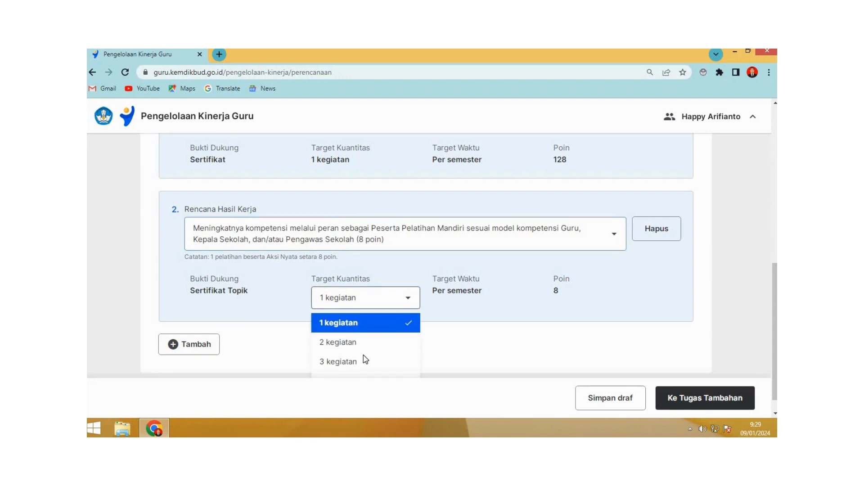
left_click(369, 342)
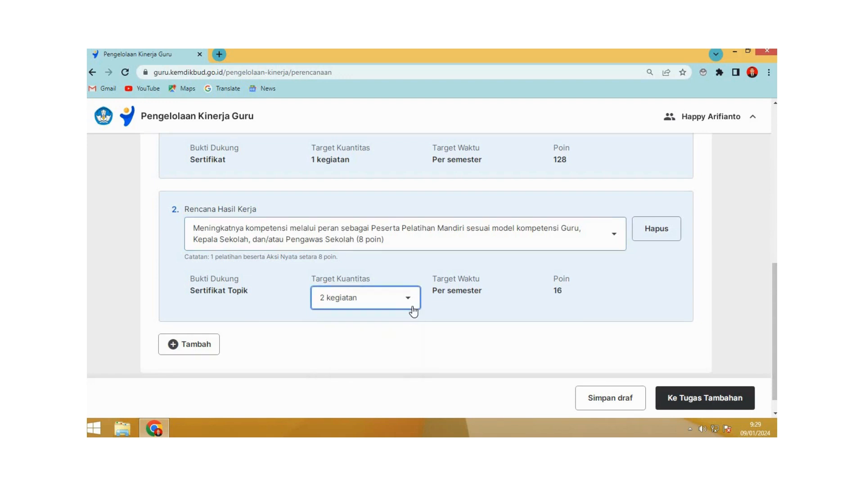
left_click(412, 308)
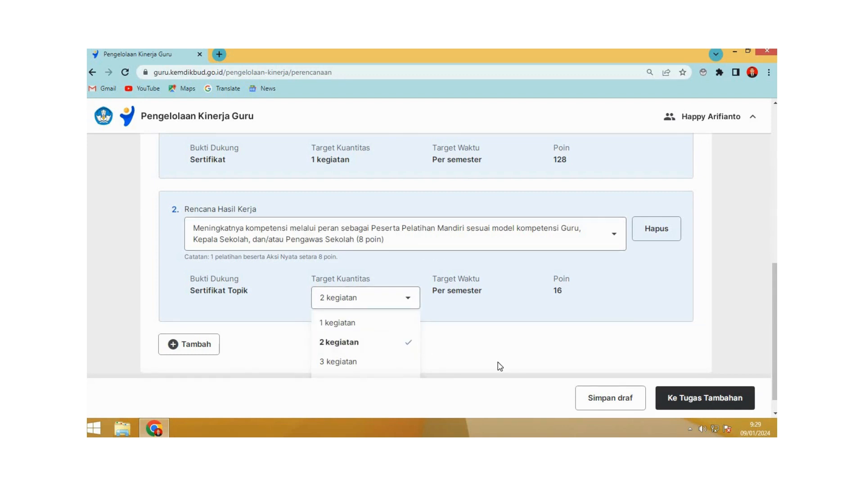
left_click(522, 352)
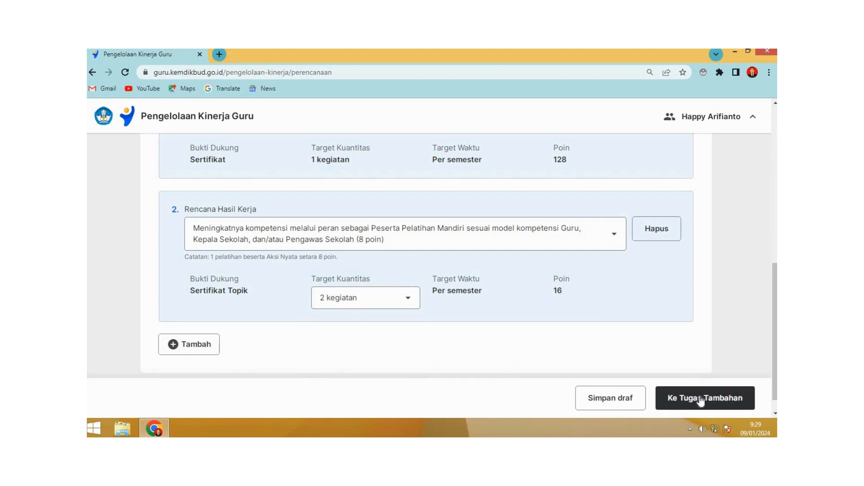
- Save the performance plan as a draft and reopen it to continue planning
left_click(610, 399)
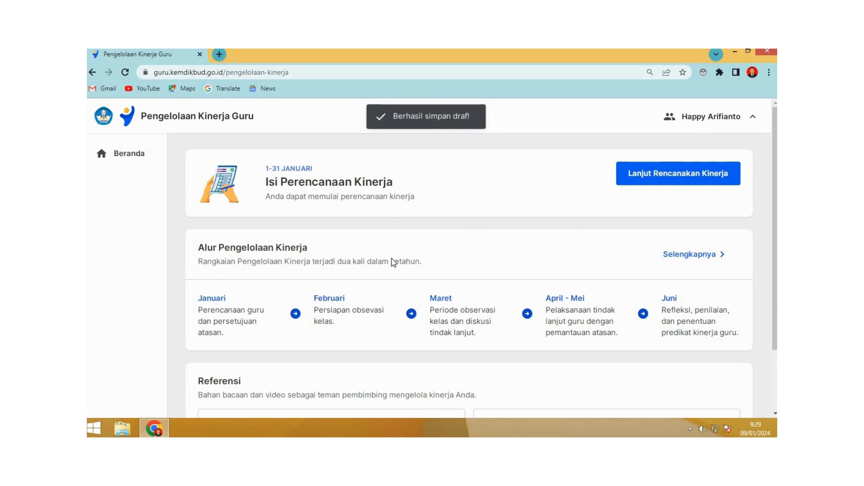
scroll(391, 258, "down", 3)
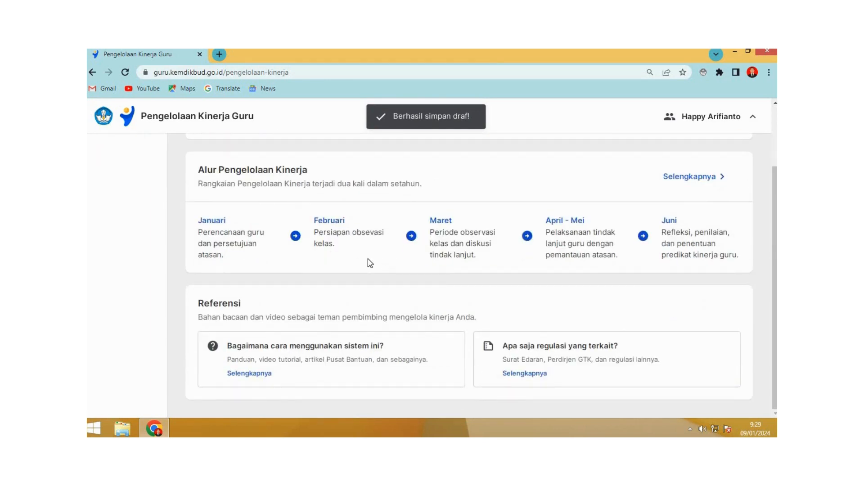
scroll(660, 180, "up", 3)
left_click(660, 179)
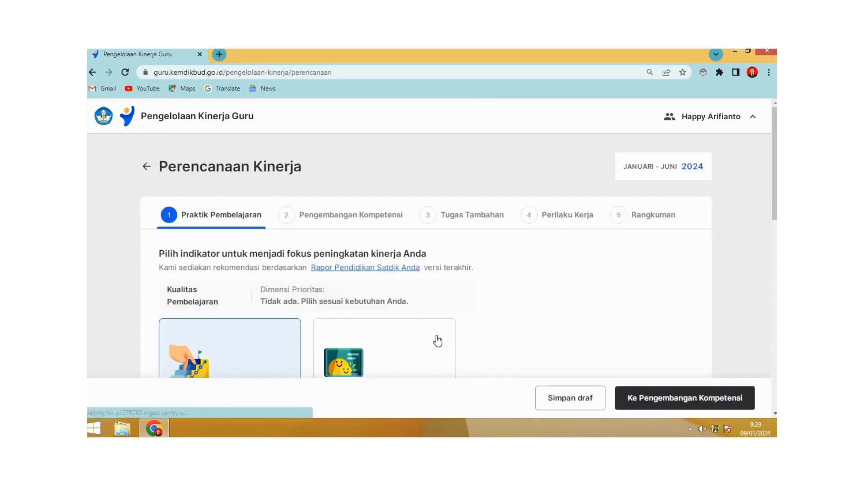
- Reselect Penerapan Disiplin Positif as the performance improvement indicator and return to Pengembangan Kompetensi
scroll(351, 266, "down", 2)
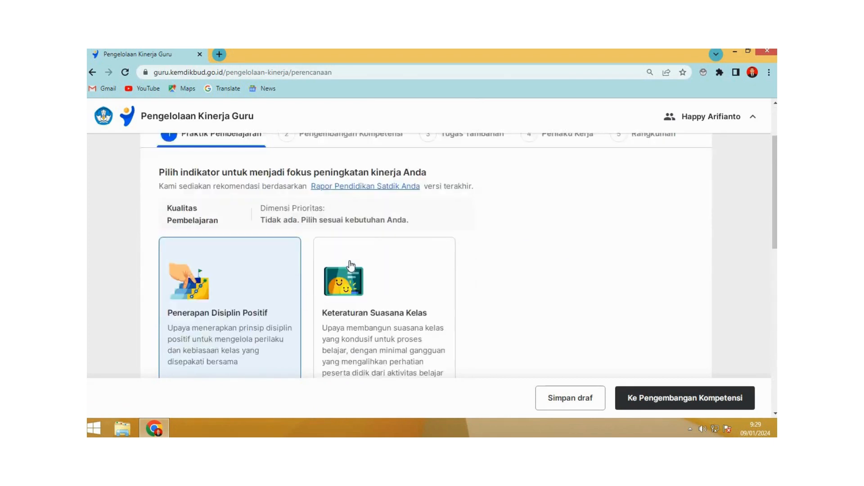
scroll(353, 167, "up", 1)
scroll(257, 251, "down", 2)
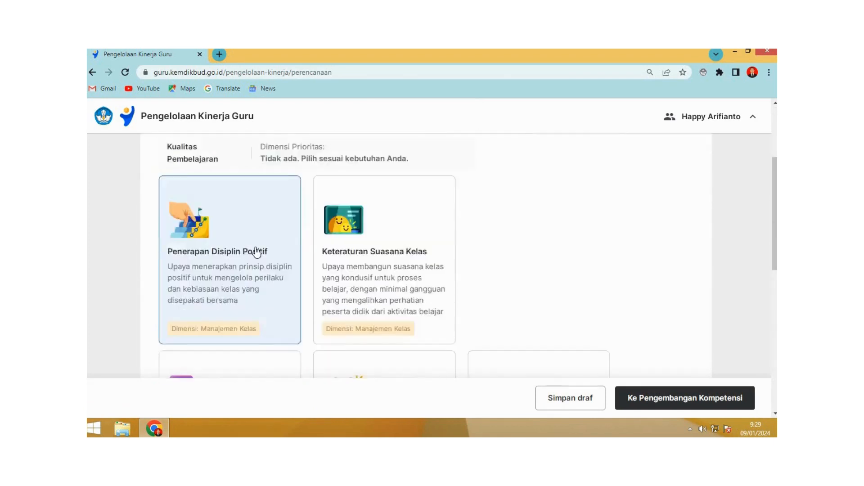
scroll(257, 252, "down", 1)
left_click(220, 238)
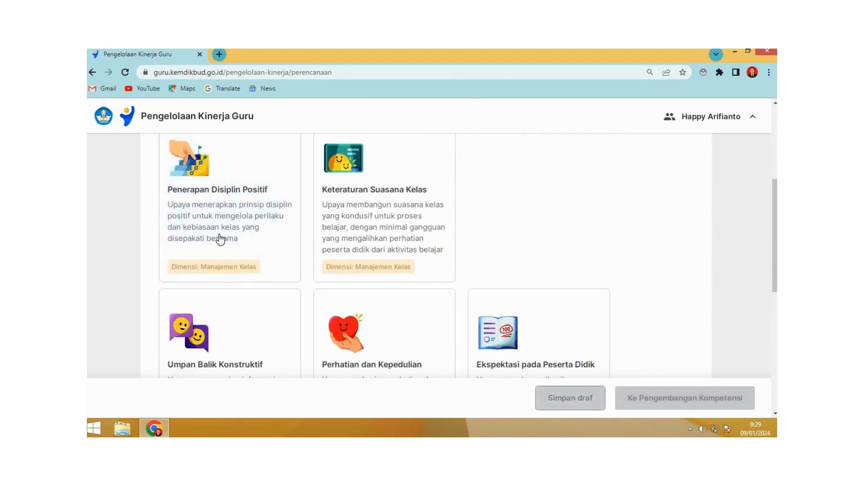
left_click(244, 253)
left_click(633, 400)
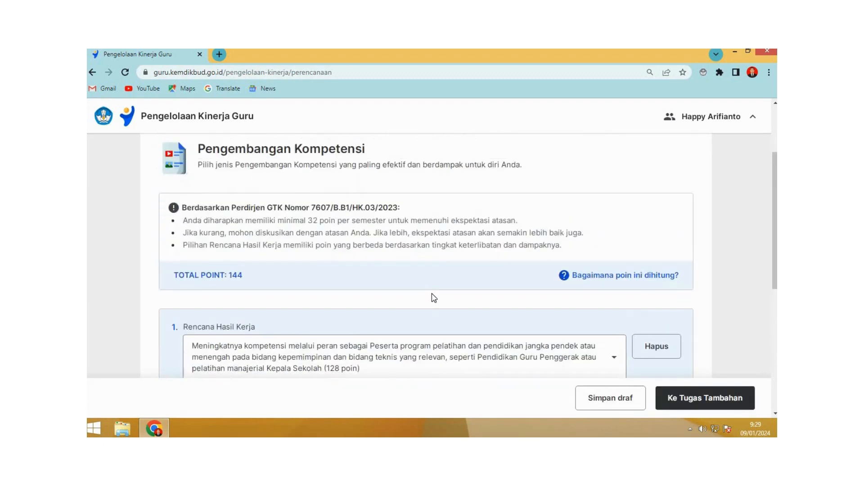
- Check the saved Rencana Hasil Kerja entries and the point total, and continue to Tugas Tambahan
scroll(434, 298, "down", 5)
scroll(435, 298, "up", 4)
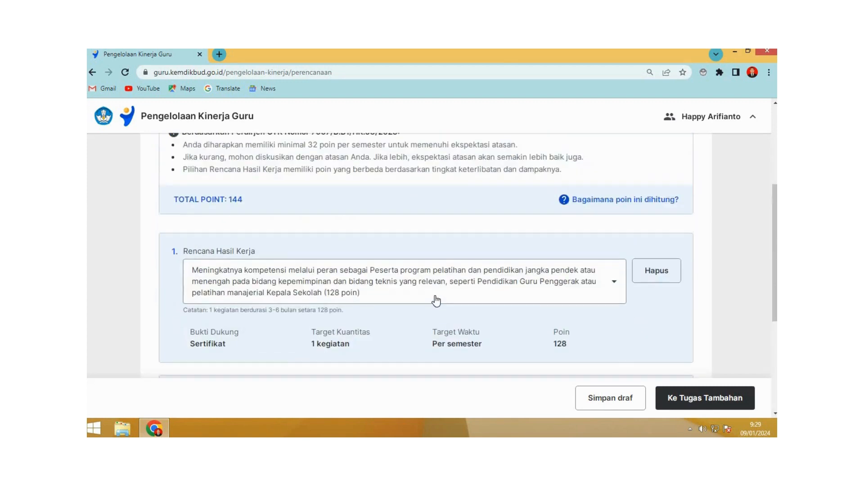
scroll(436, 301, "down", 5)
scroll(436, 301, "up", 5)
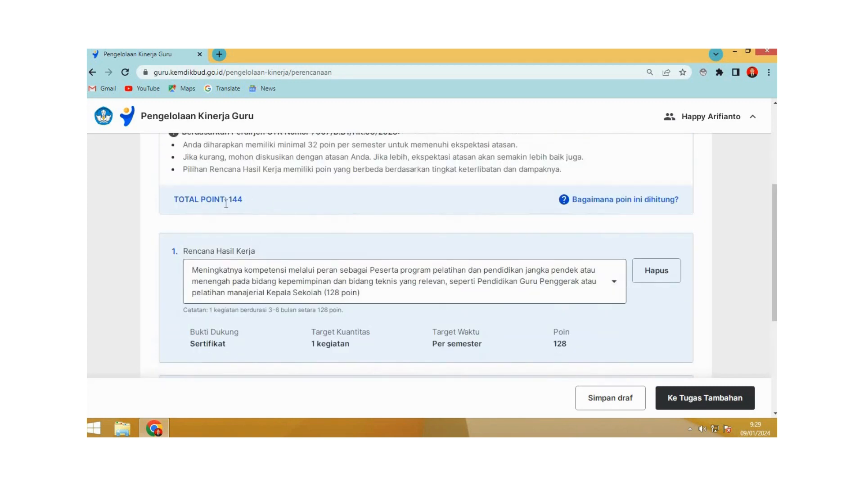
scroll(630, 360, "down", 2)
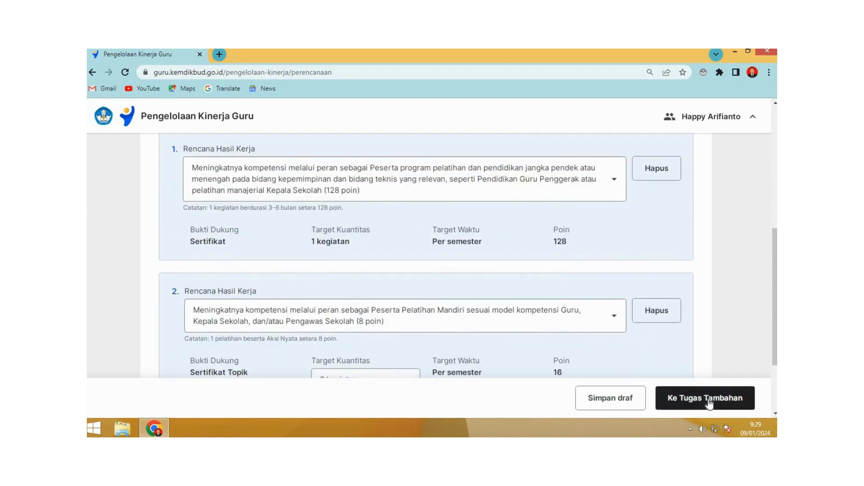
left_click(709, 403)
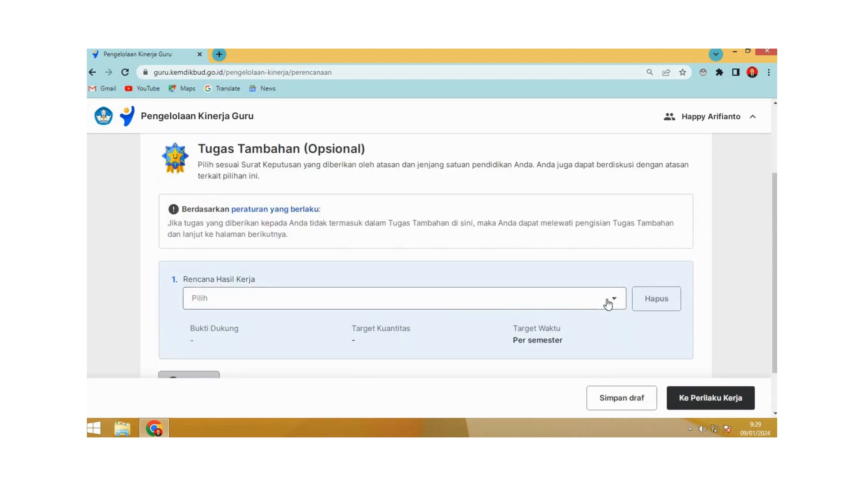
- Set the first additional task's Rencana Hasil Kerja to Wakil Kepala Satuan Pendidikan for SMP, SMA, SMK
left_click(615, 303)
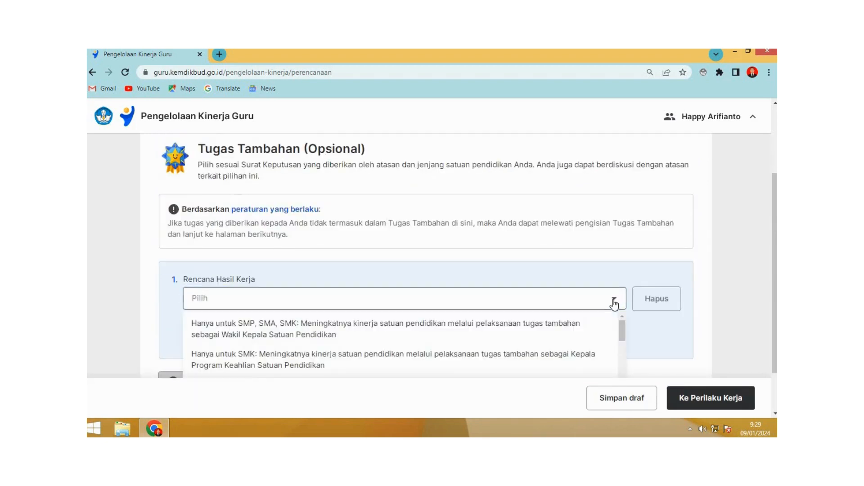
scroll(523, 288, "down", 1)
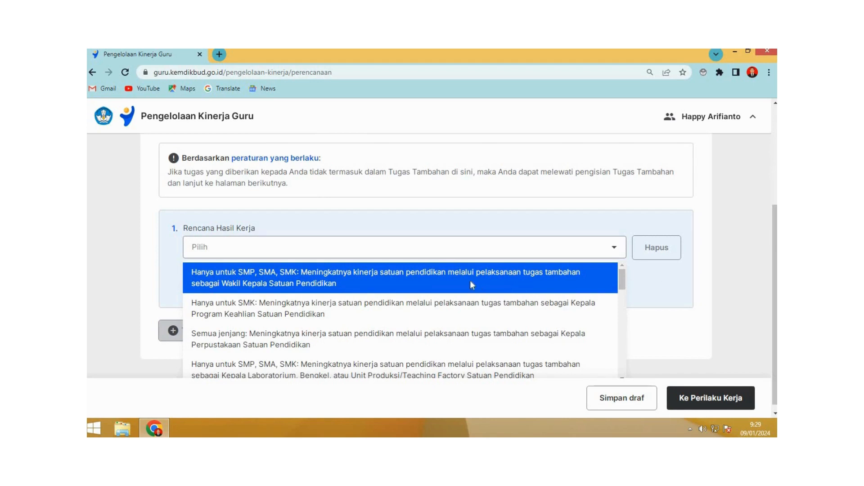
left_click(406, 283)
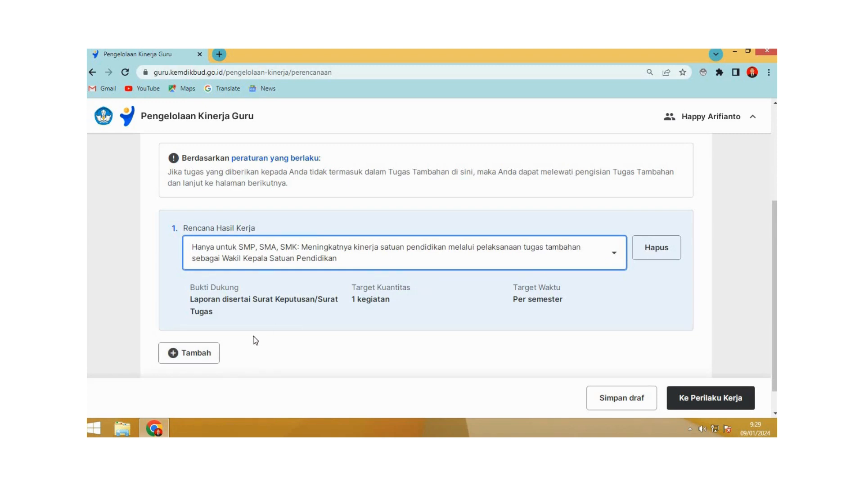
- Add a second additional task with the Wali Kelas role for SMP, SMA, SMK as its Rencana Hasil Kerja
left_click(212, 354)
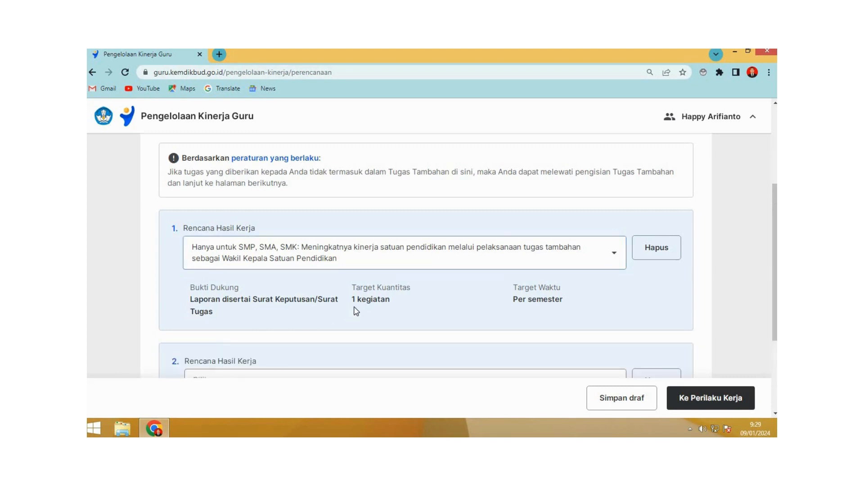
scroll(598, 293, "down", 2)
left_click(604, 284)
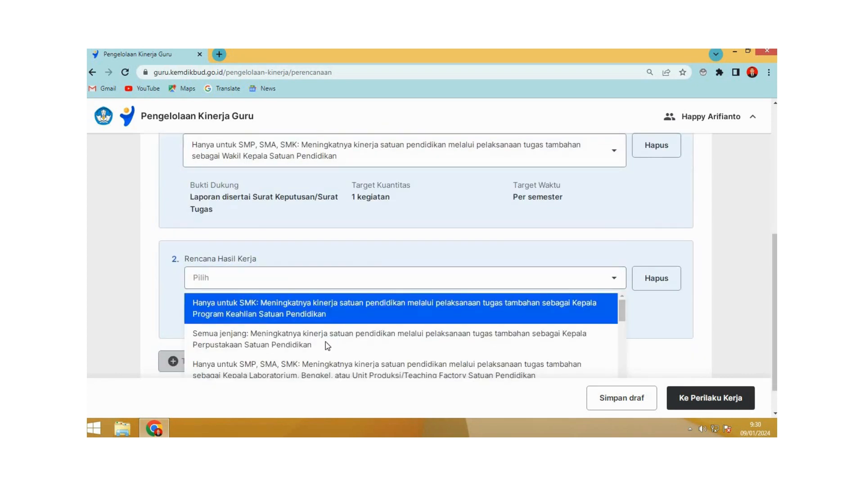
scroll(325, 341, "down", 2)
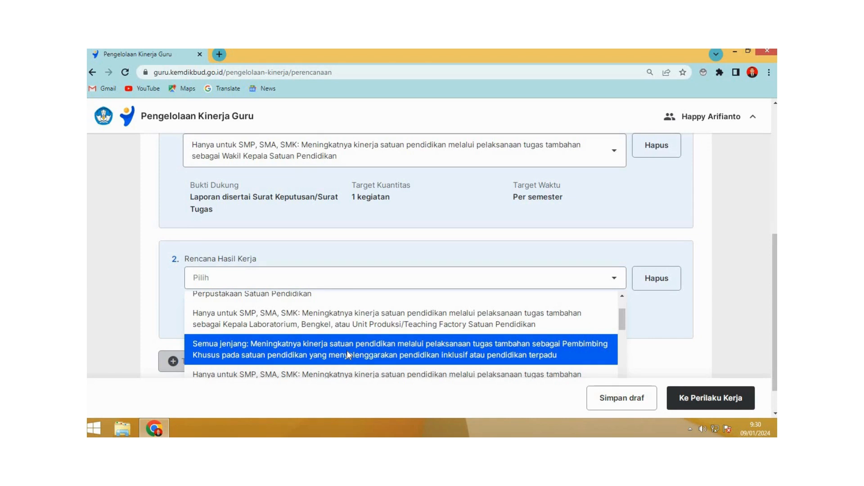
scroll(347, 350, "down", 1)
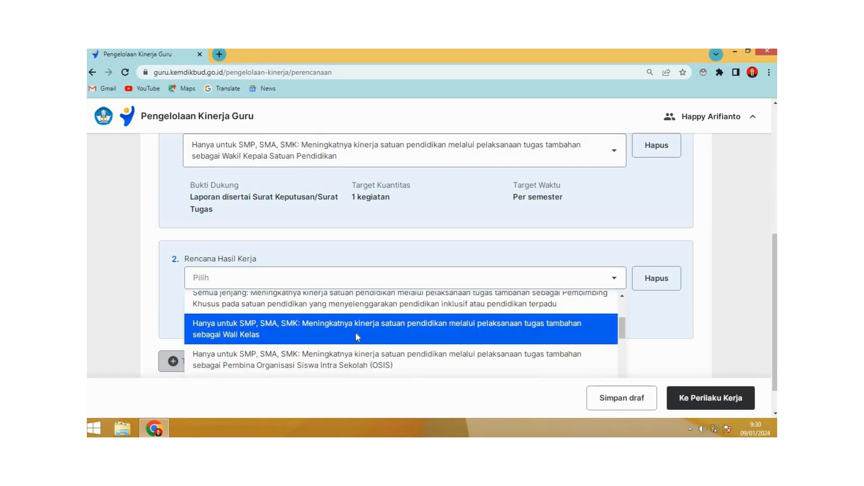
left_click(358, 332)
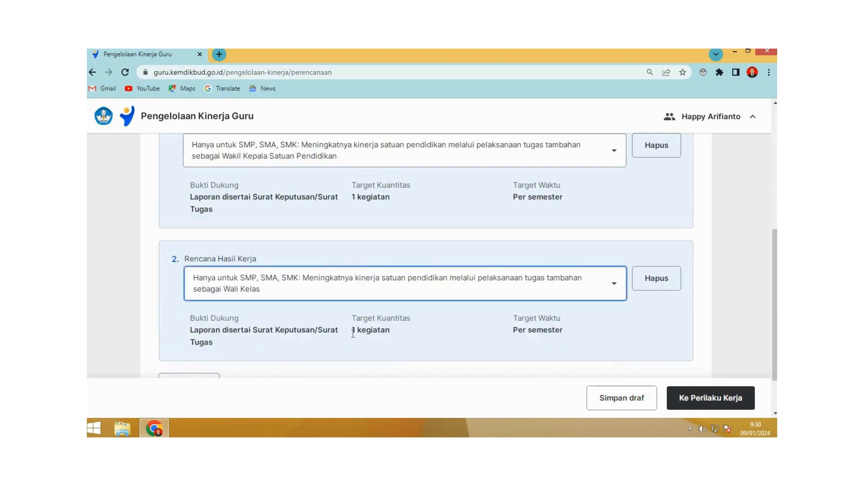
left_click(211, 338)
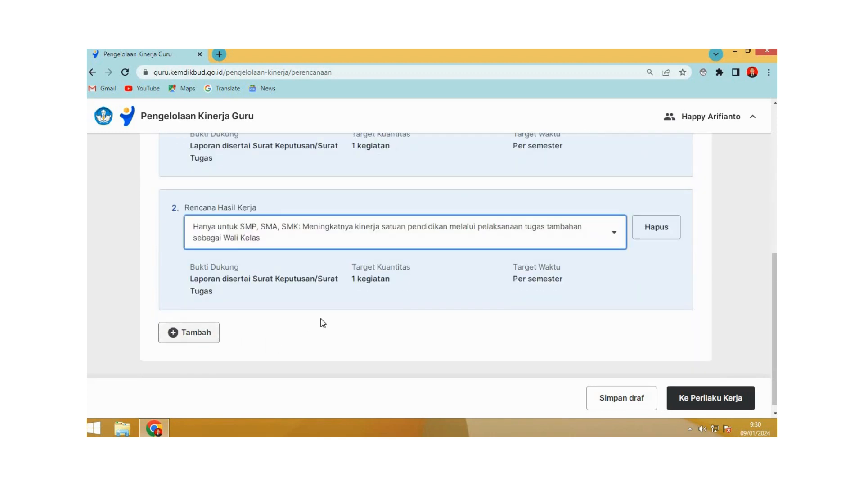
- Add a third additional task with Pembina Ekstrakurikuler (Semua jenjang) as its Rencana Hasil Kerja
scroll(324, 324, "down", 2)
left_click(494, 259)
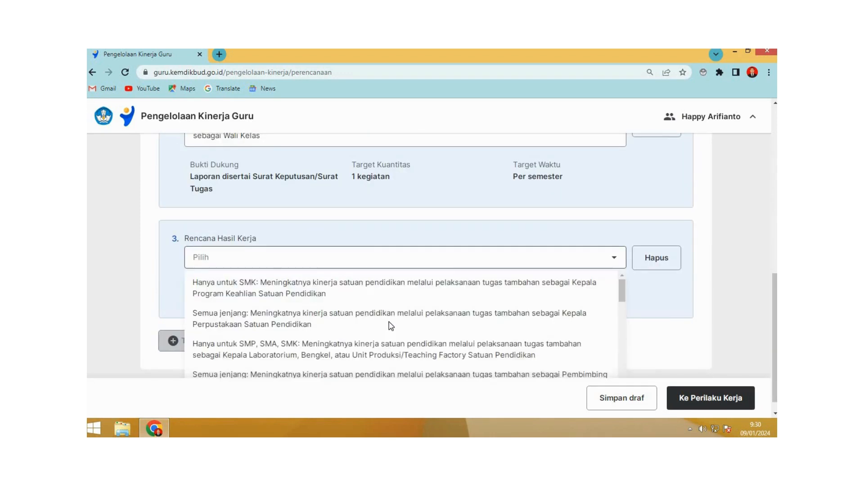
scroll(351, 338, "down", 3)
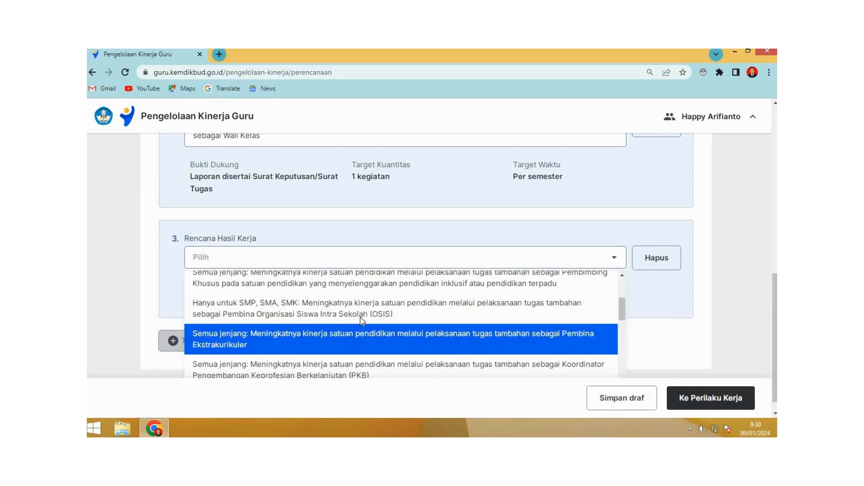
scroll(353, 328, "up", 2)
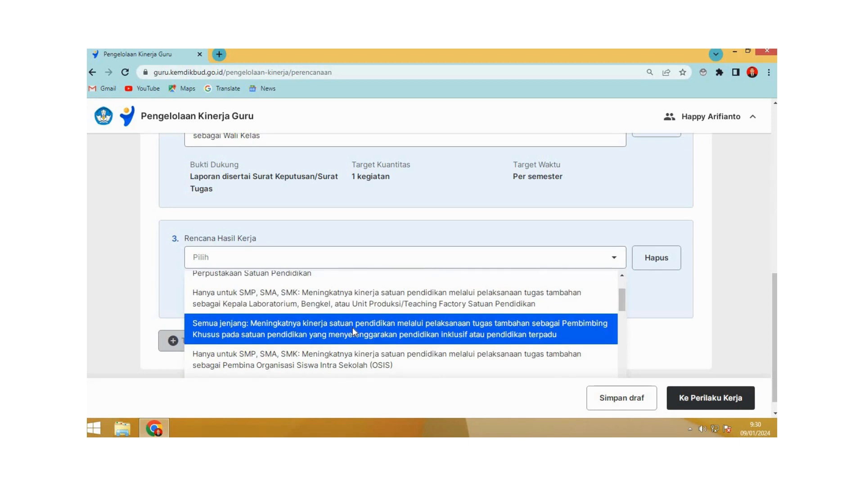
scroll(352, 328, "down", 1)
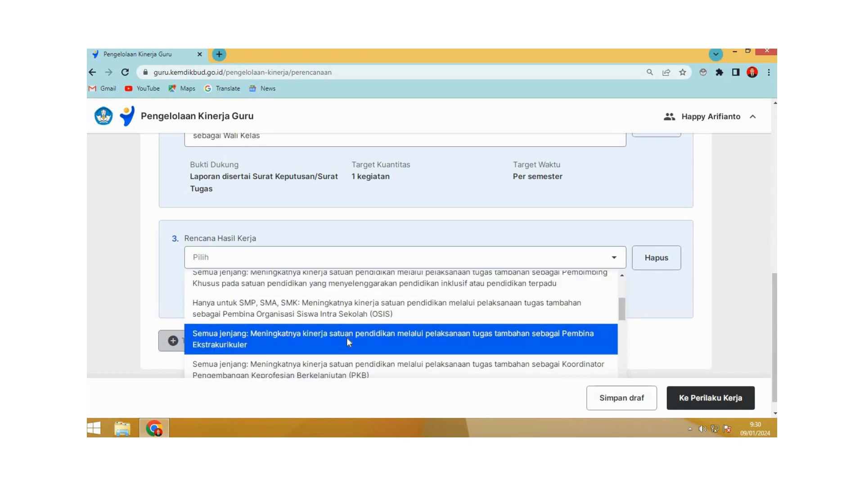
left_click(290, 339)
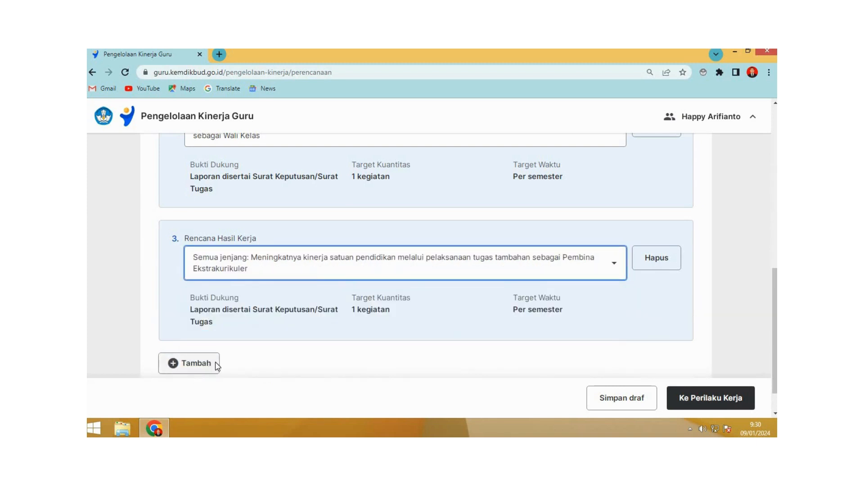
- Add a fourth additional task and set its Rencana Hasil Kerja to the Guru Piket role for Semua jenjang
left_click(215, 365)
scroll(316, 329, "down", 3)
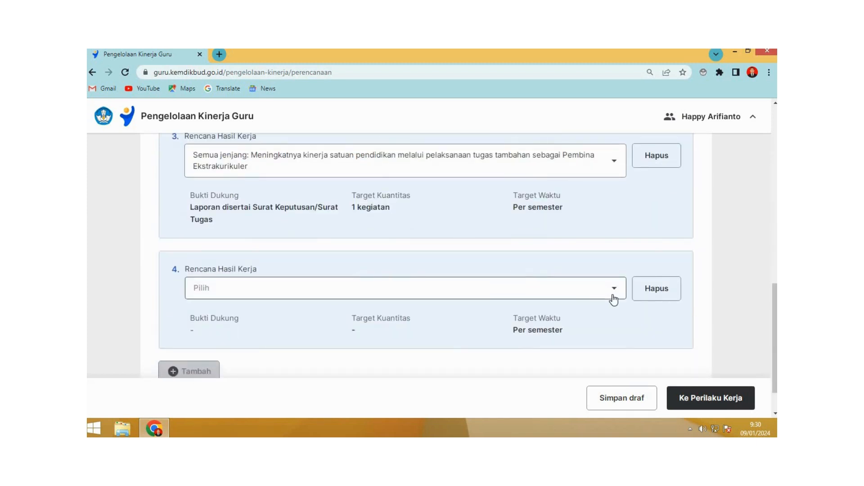
left_click(612, 293)
scroll(388, 330, "down", 4)
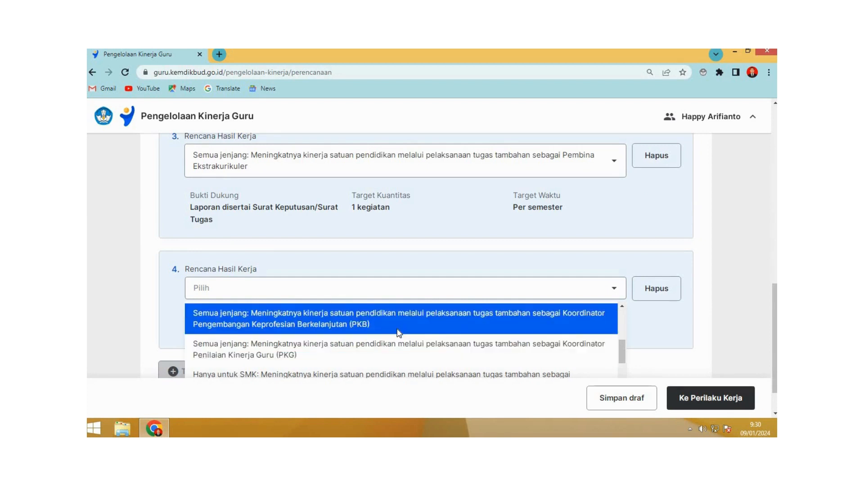
scroll(397, 333, "up", 1)
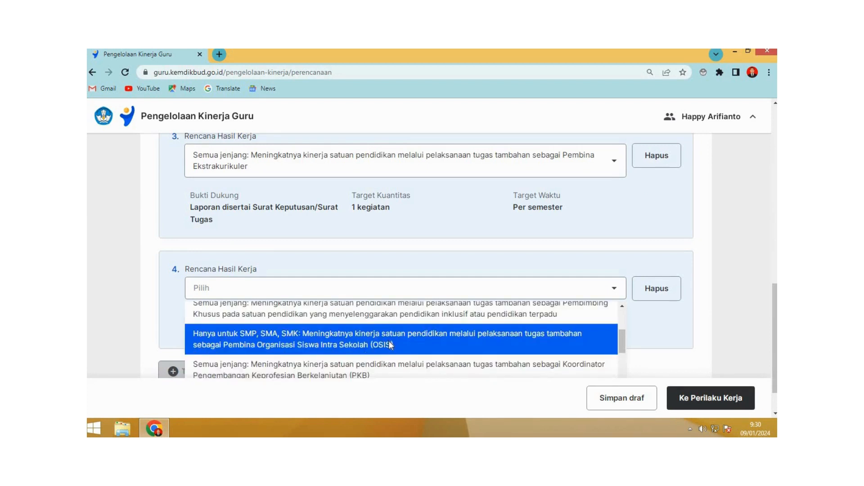
scroll(388, 341, "down", 1)
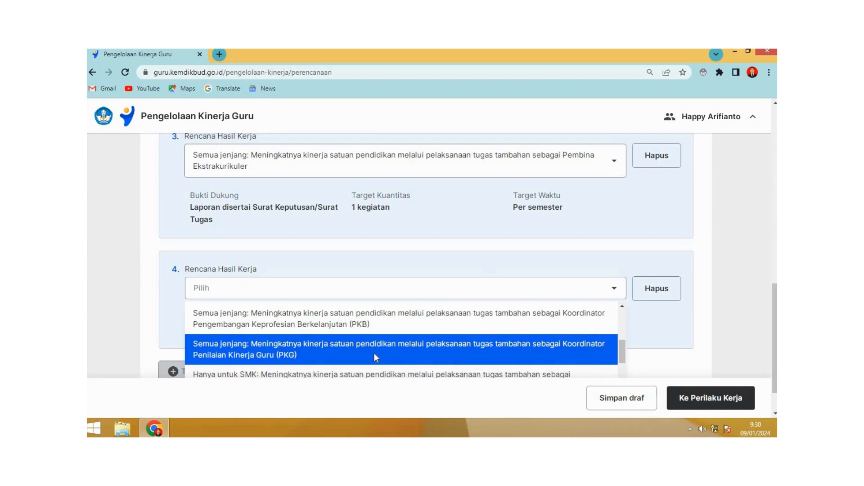
scroll(374, 353, "down", 1)
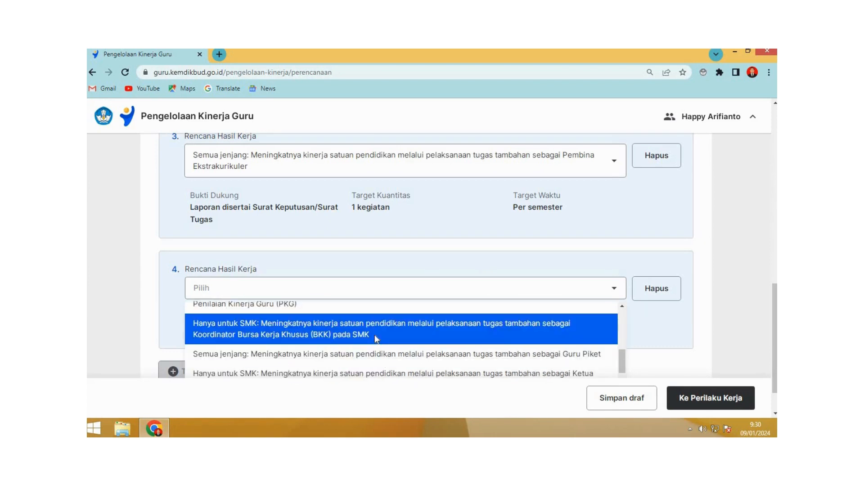
left_click(357, 354)
- Add a fifth additional task with Koordinator Penilaian Kinerja Guru (PKG) for Semua jenjang as its Rencana Hasil Kerja
scroll(212, 342, "down", 1)
left_click(209, 336)
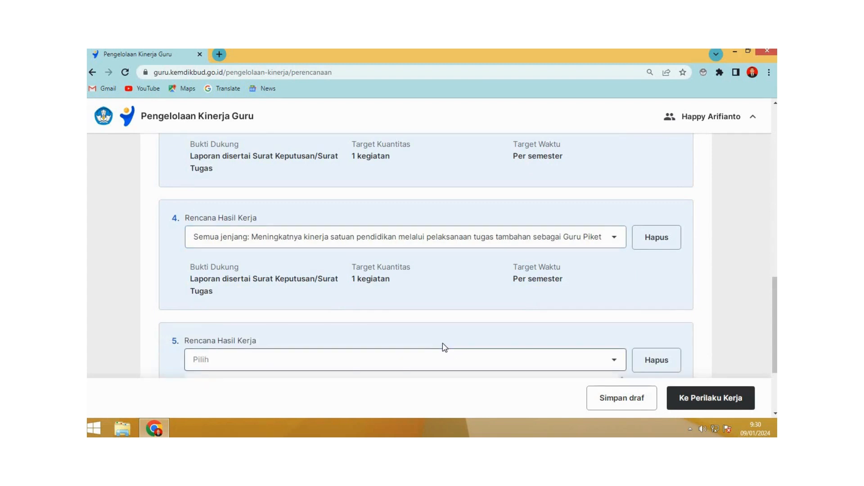
left_click(396, 359)
scroll(397, 321, "down", 5)
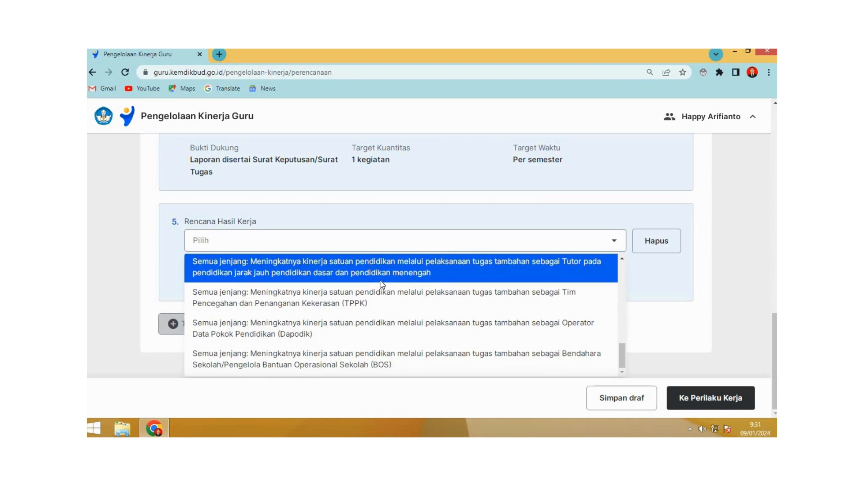
scroll(381, 284, "up", 2)
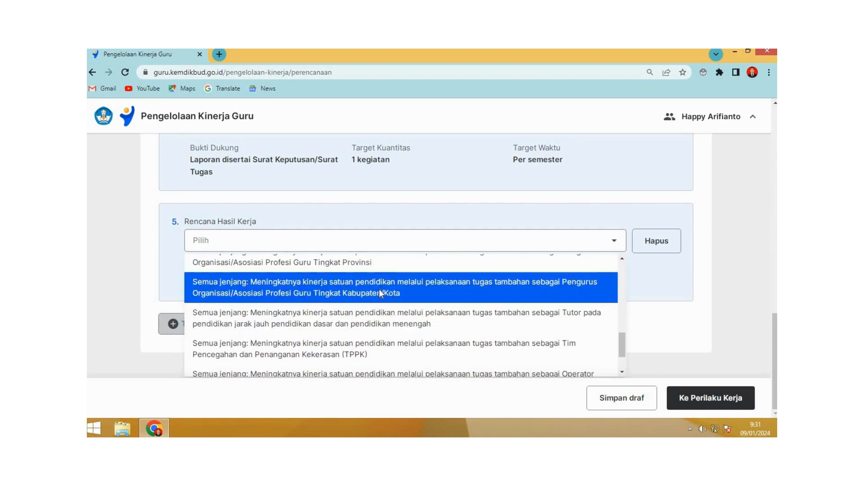
scroll(381, 294, "up", 2)
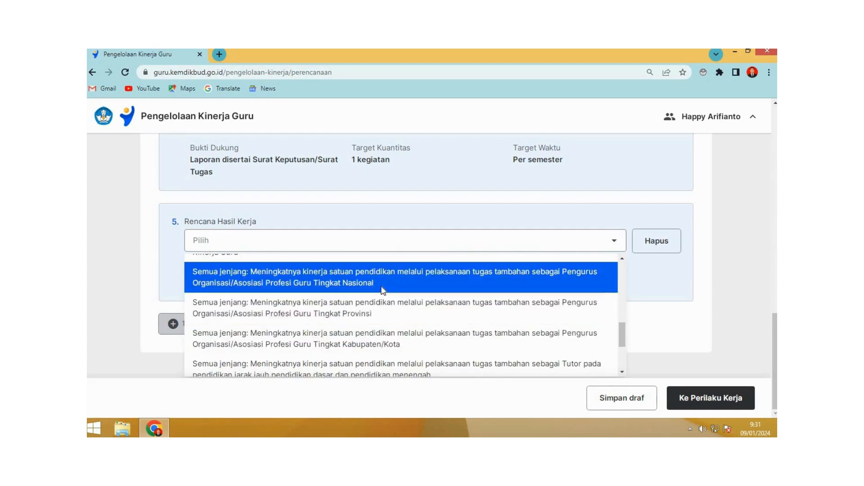
scroll(376, 299, "up", 2)
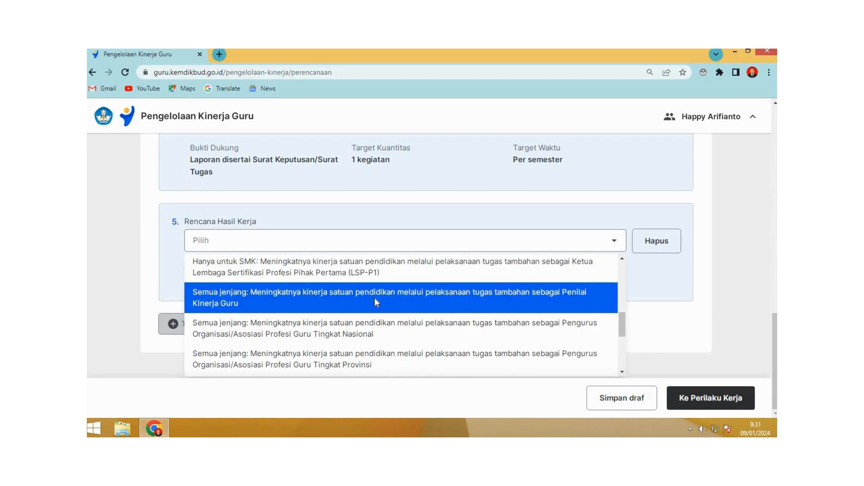
scroll(375, 298, "up", 2)
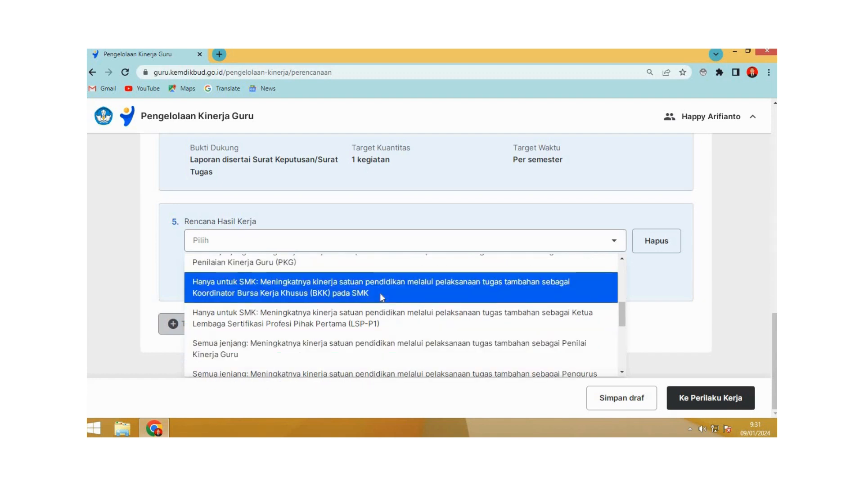
scroll(379, 295, "up", 2)
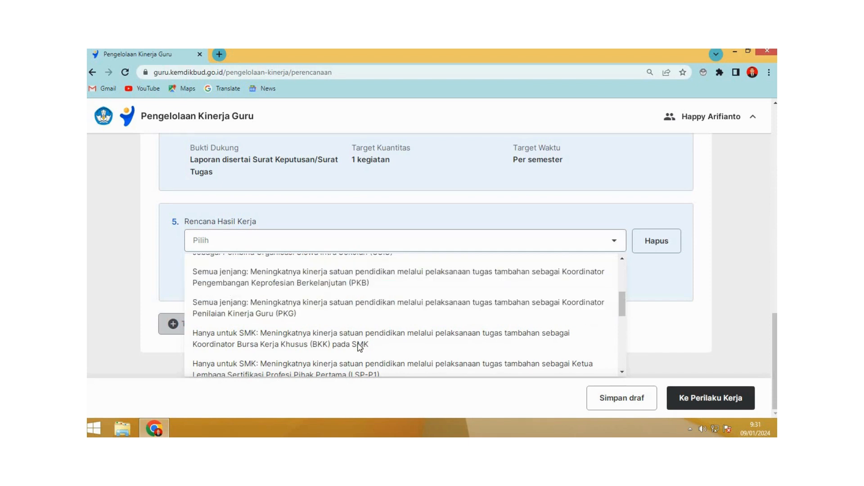
scroll(356, 346, "down", 2)
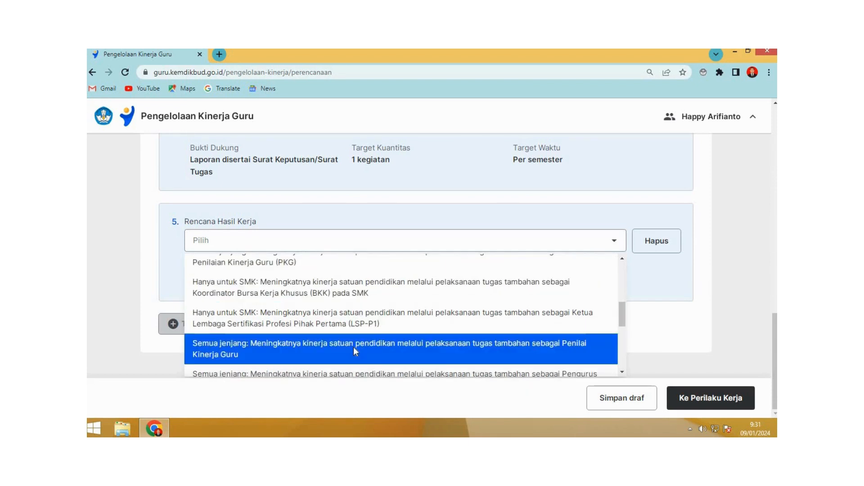
scroll(355, 334, "up", 3)
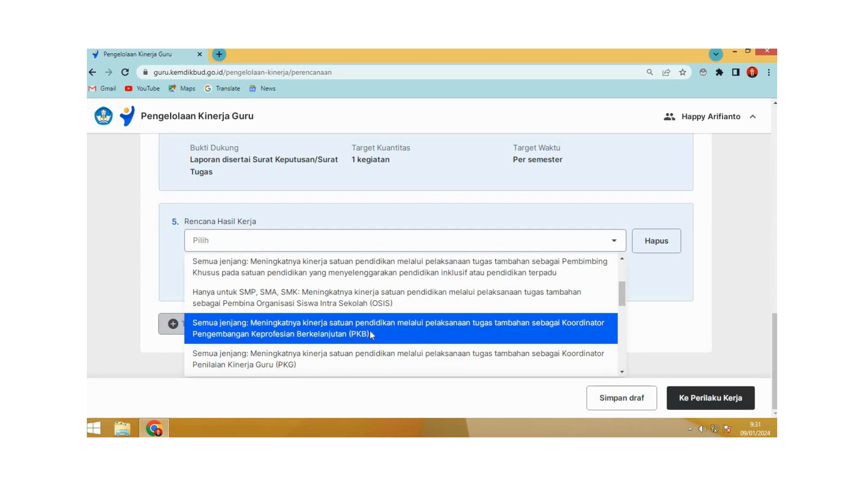
left_click(450, 359)
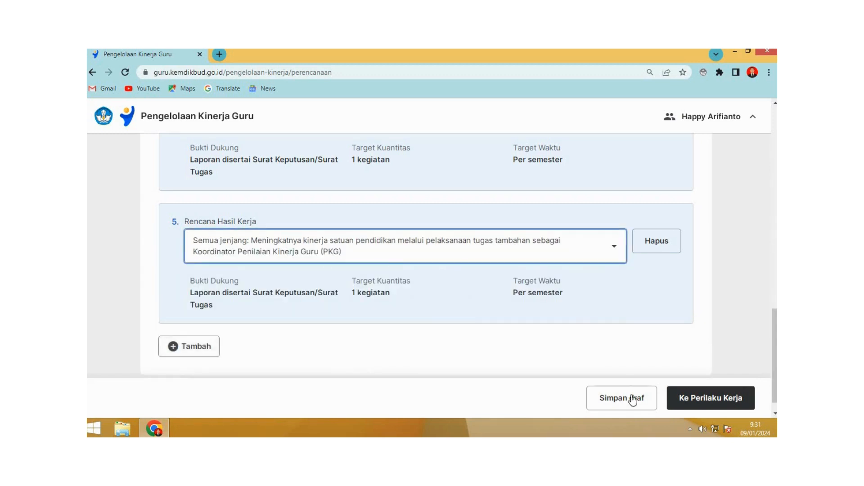
- Look back over the additional task entries and continue to Perilaku Kerja
scroll(523, 347, "up", 3)
scroll(523, 347, "up", 7)
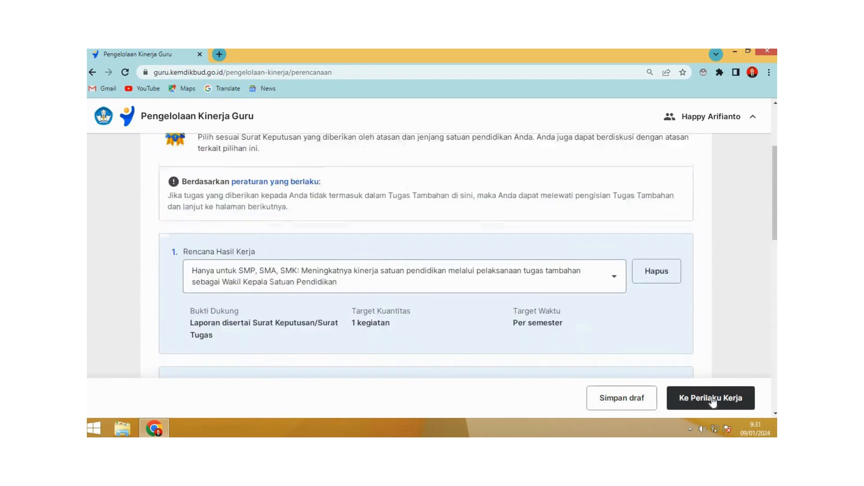
left_click(711, 398)
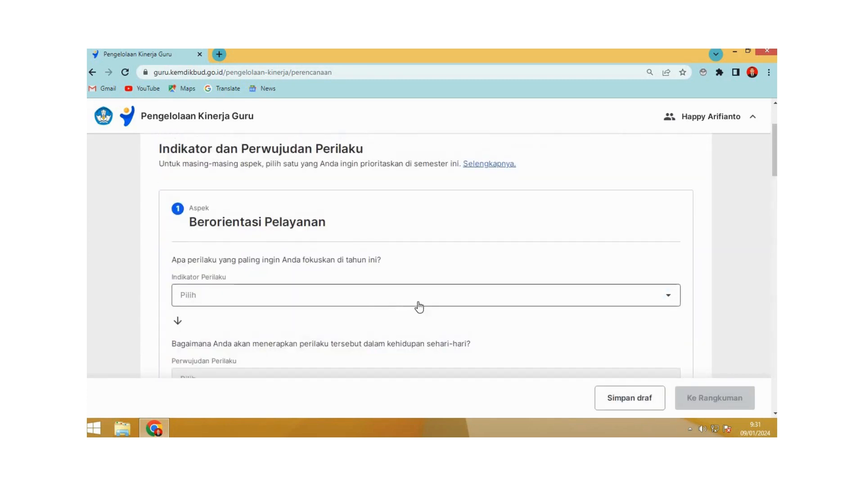
- Set Berorientasi Pelayanan's Indikator Perilaku to Memahami kebutuhan peserta didik dan berusaha memenuhinya, and choose its Perwujudan Perilaku
left_click(477, 303)
scroll(413, 295, "down", 1)
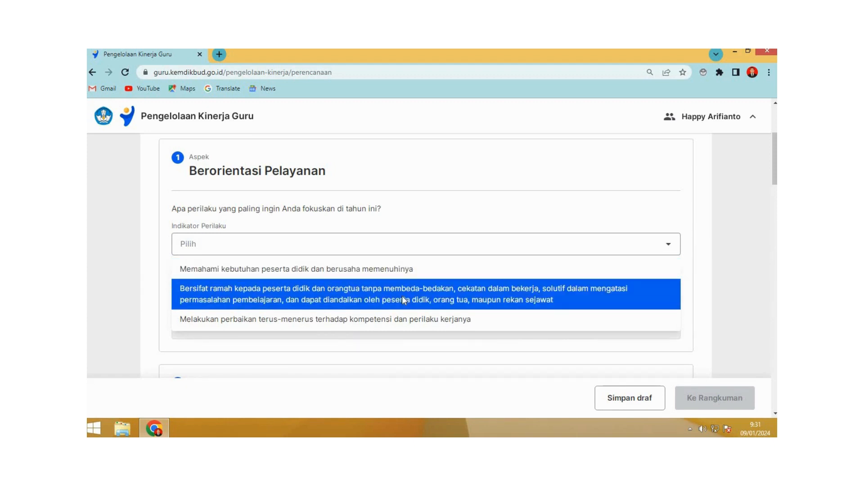
left_click(394, 269)
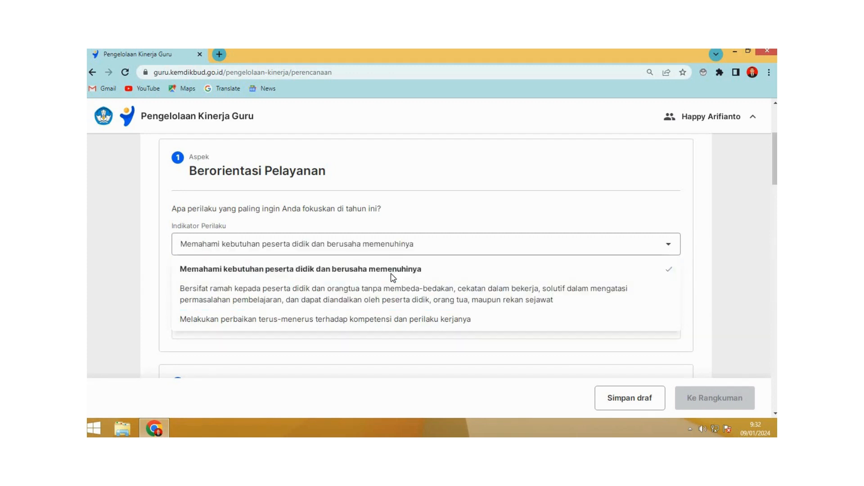
scroll(391, 276, "down", 1)
left_click(391, 281)
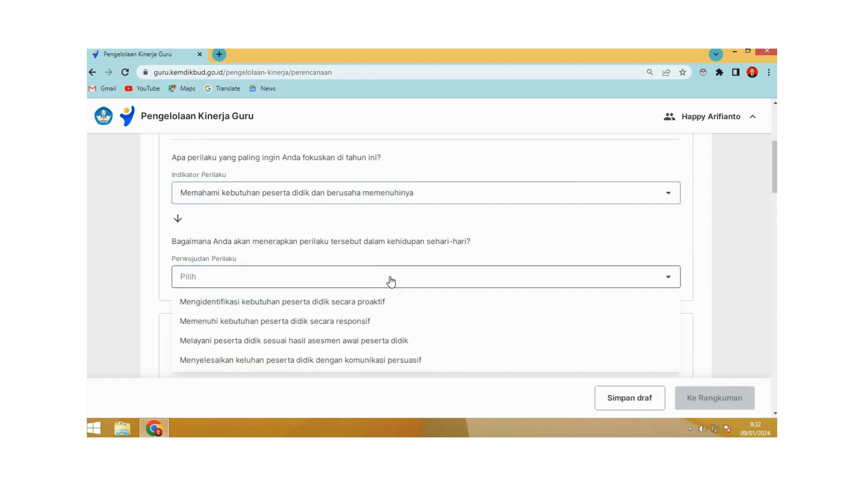
scroll(388, 282, "down", 1)
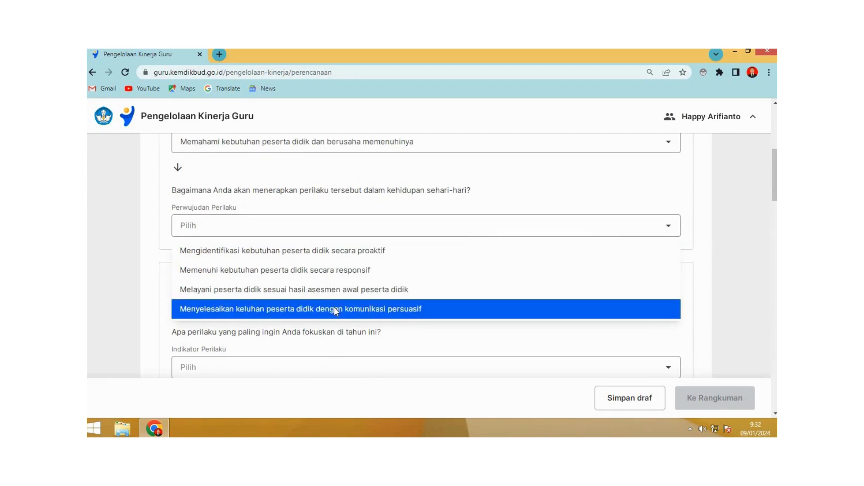
left_click(345, 279)
- Set Akuntabel's Indikator Perilaku to Melaksanakan tugas dengan jujur, bertanggung jawab, cermat, disiplin, dan berintegritas tinggi, and its Perwujudan Perilaku to Melaksanakan pekerjaan sesuai dengan ketentuan
scroll(344, 282, "down", 2)
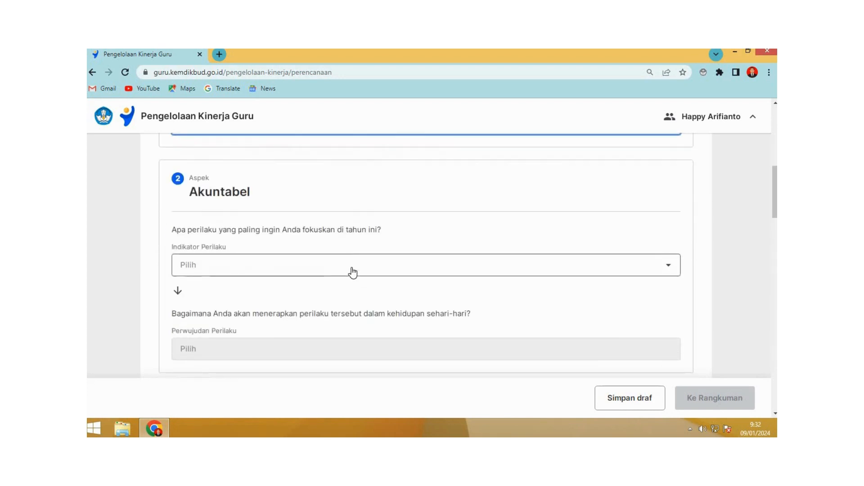
left_click(350, 270)
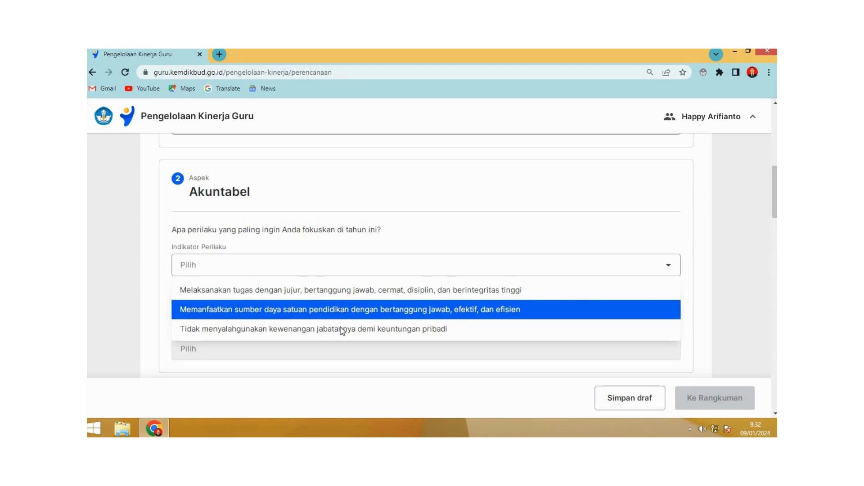
left_click(351, 297)
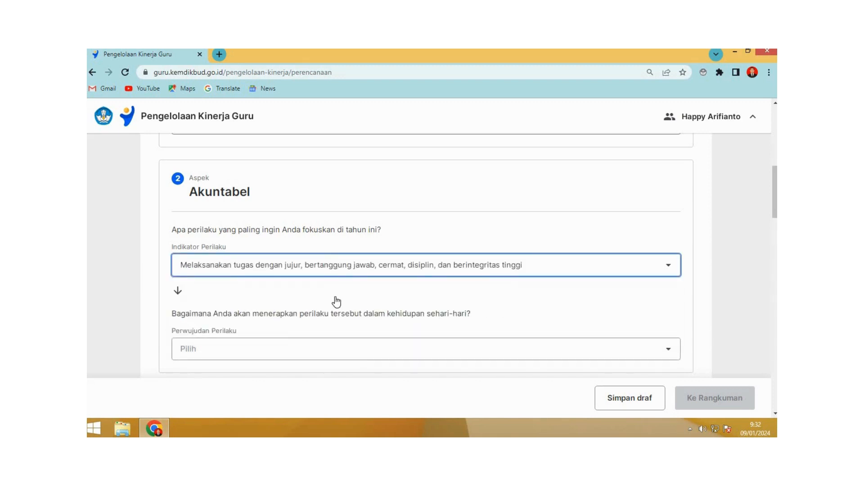
scroll(338, 301, "down", 1)
left_click(336, 302)
scroll(335, 304, "down", 1)
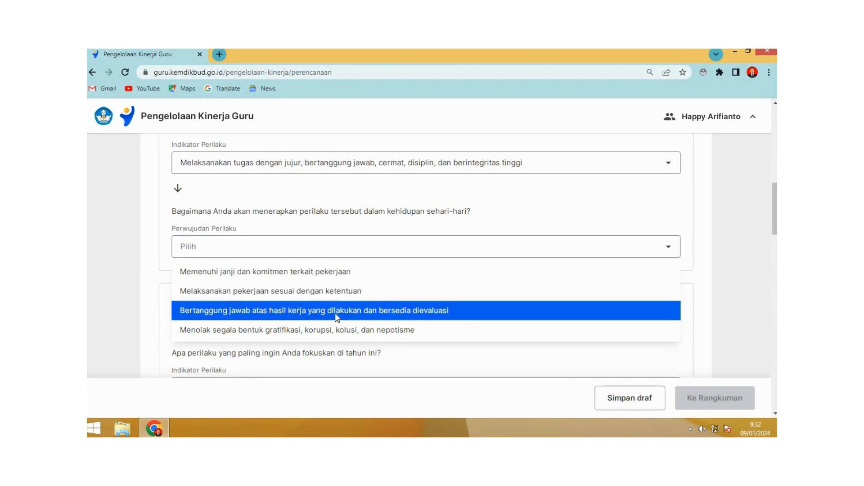
left_click(322, 291)
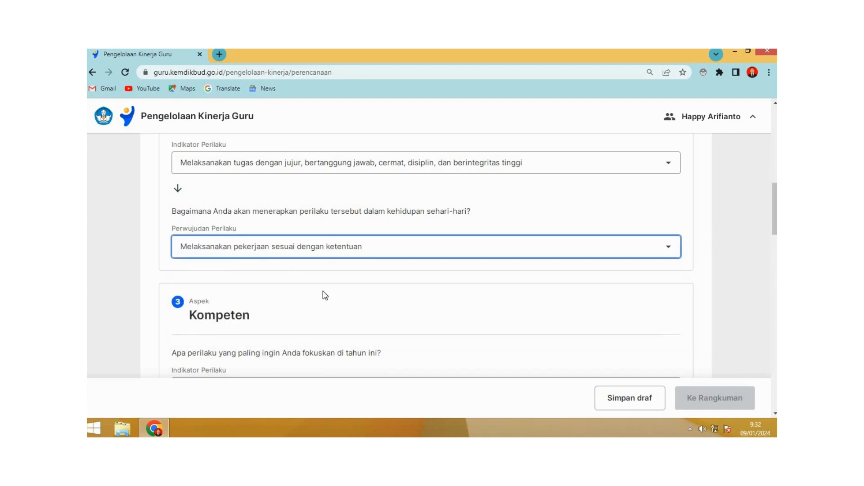
- Set Kompeten's Indikator Perilaku to Membantu peserta didik, rekan sejawat, dan orang lain untuk saling belajar, and its Perwujudan Perilaku to Memfasilitasi proses berbagi pengetahuan
scroll(324, 295, "down", 3)
left_click(326, 295)
scroll(327, 296, "down", 1)
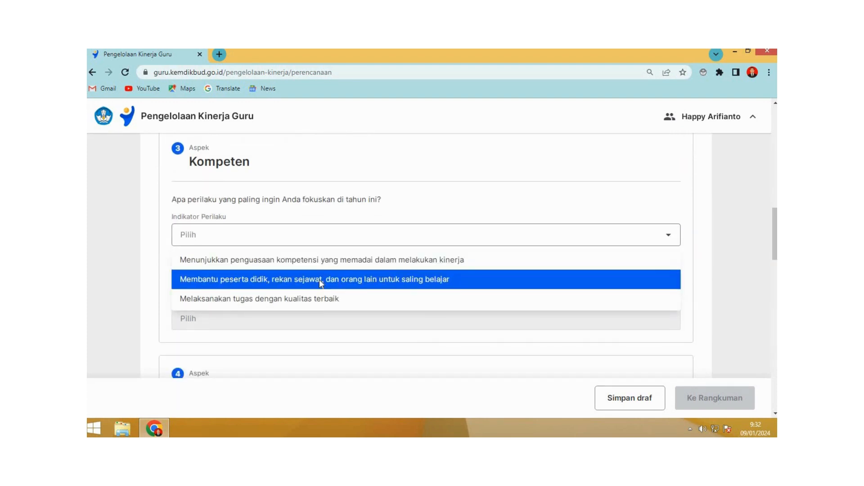
left_click(320, 279)
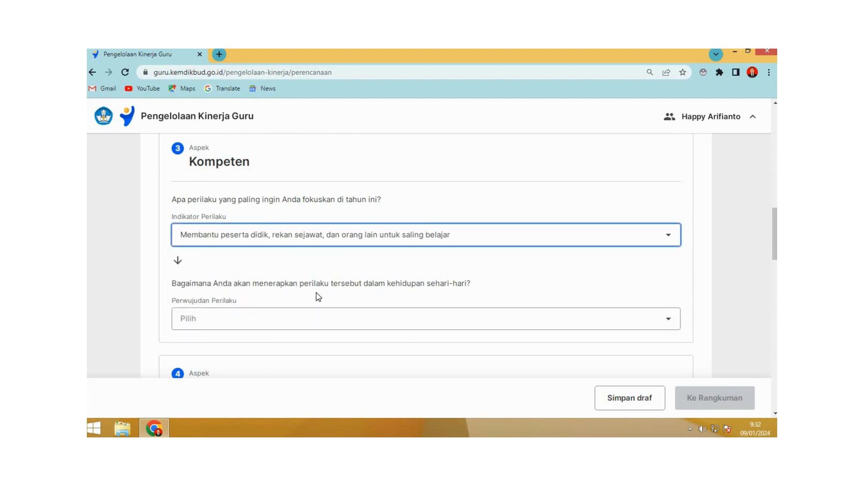
scroll(330, 270, "down", 1)
left_click(329, 270)
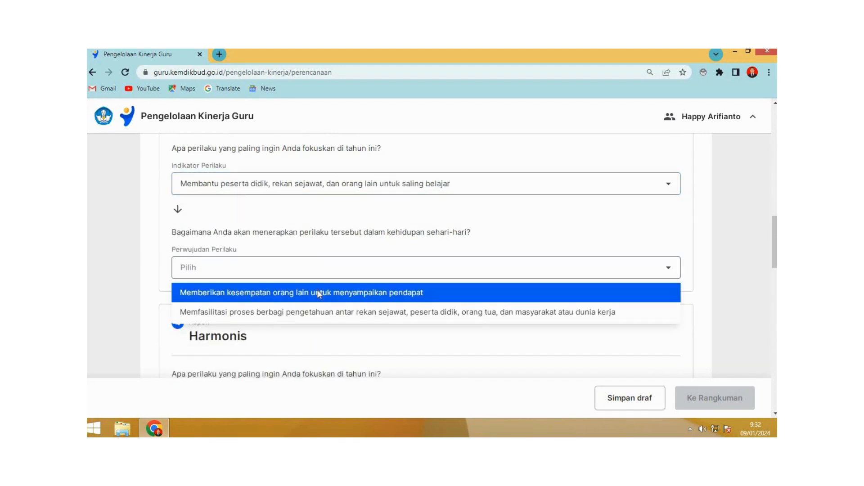
left_click(334, 315)
- Set Harmonis's Indikator Perilaku to Memberikan pertolongan bagi warga satuan pendidikan yang memerlukan, and its Perwujudan Perilaku to Menawarkan solusi kepada warga satuan pendidikan dengan responsif
scroll(321, 311, "down", 1)
scroll(321, 310, "down", 1)
left_click(320, 311)
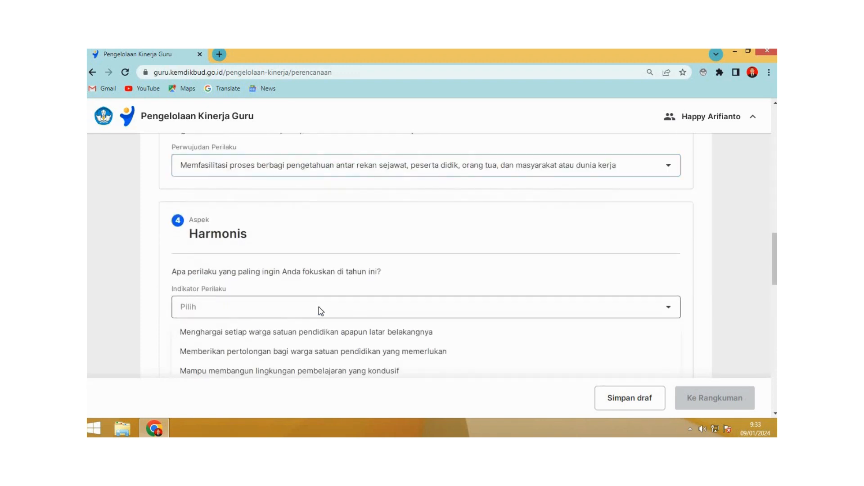
scroll(323, 270, "down", 2)
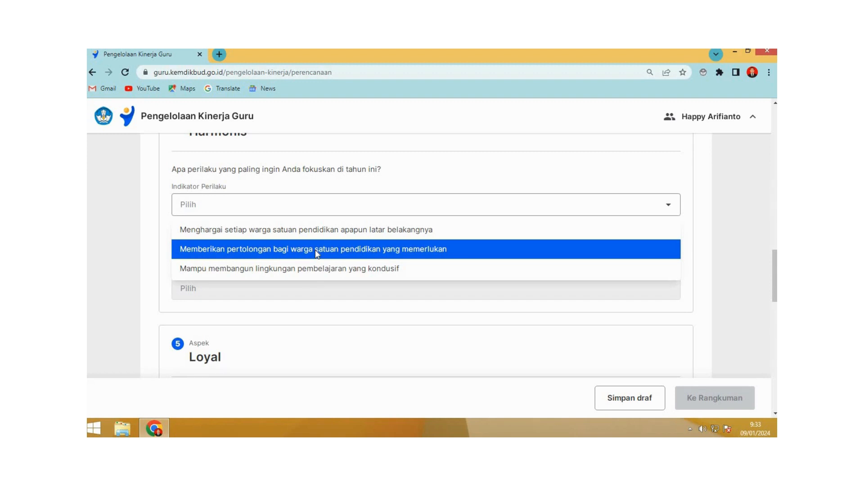
left_click(316, 251)
left_click(301, 294)
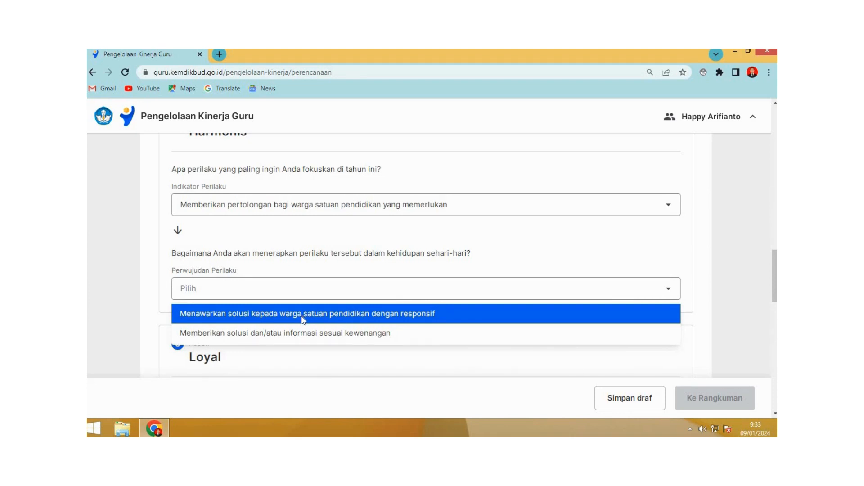
left_click(303, 318)
- Set Loyal's Indikator to Menjaga nama baik satuan pendidikan, and its Perwujudan to Bersikap dan berperilaku yang melindungi nama baik serta citra satuan pendidikan
scroll(297, 298, "down", 4)
left_click(306, 286)
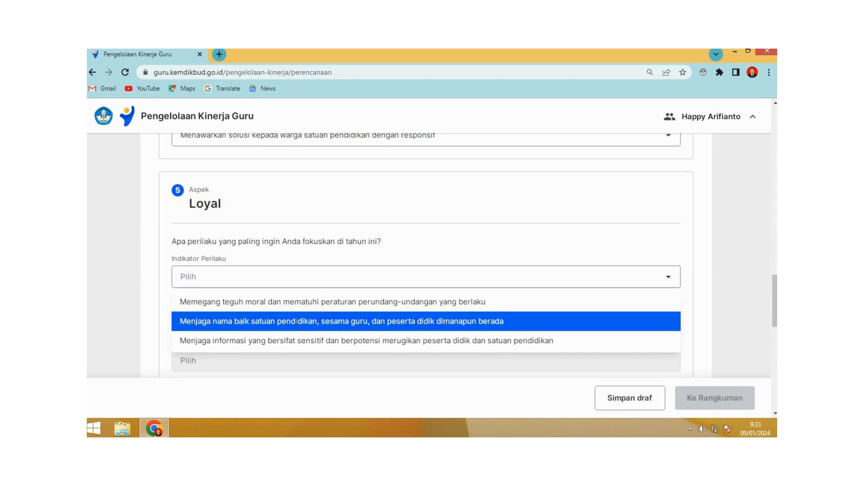
left_click(296, 321)
scroll(312, 272, "down", 2)
left_click(318, 260)
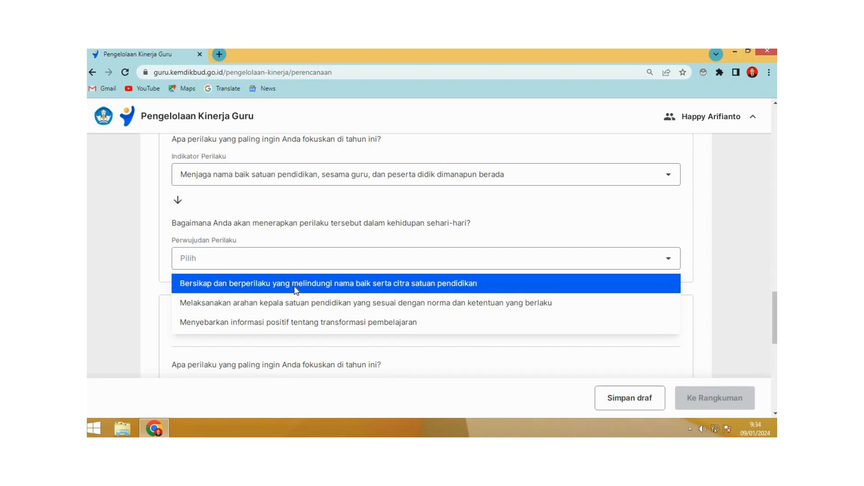
left_click(296, 289)
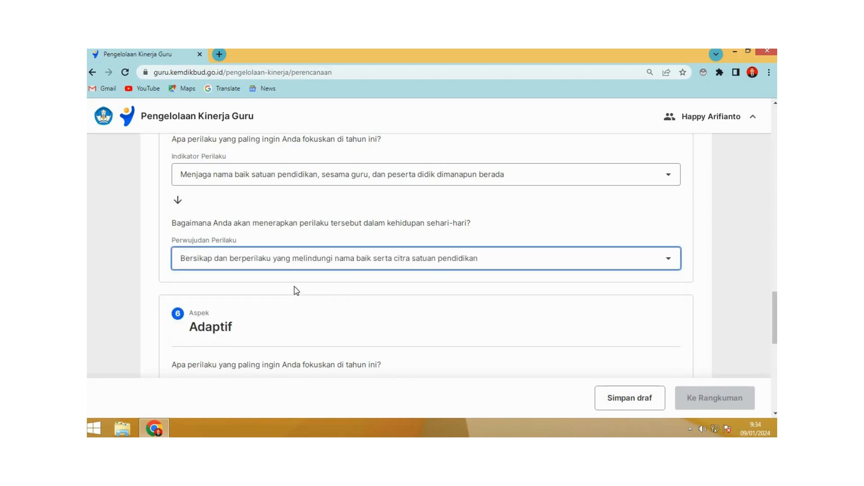
- Try Terus berinovasi dan mengembangkan kreativitas untuk memajukan satuan pendidikan as Adaptif's Indikator Perilaku and look at its Perwujudan Perilaku options
scroll(279, 300, "down", 2)
left_click(275, 301)
scroll(276, 300, "down", 2)
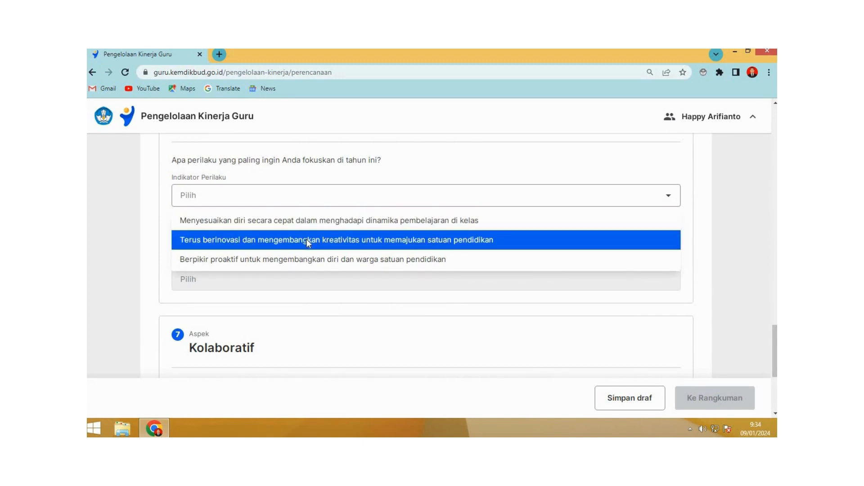
left_click(307, 242)
left_click(289, 288)
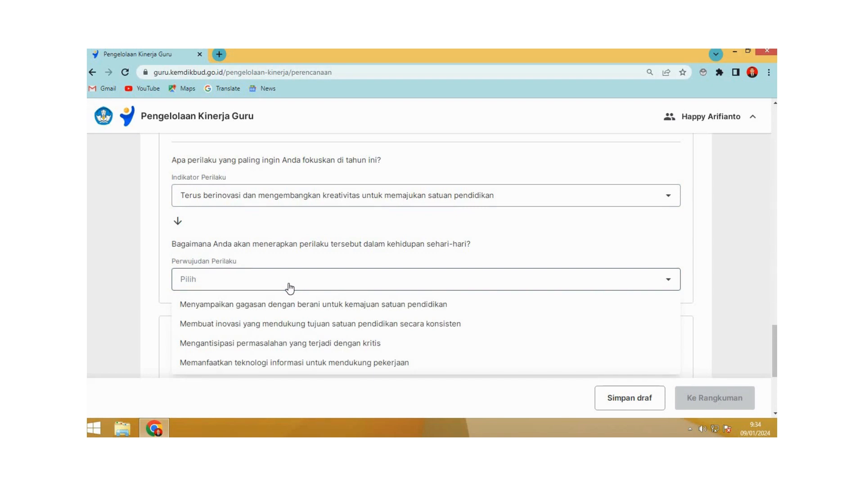
- Set Adaptif's Indikator Perilaku to Menyesuaikan diri secara cepat dalam menghadapi dinamika pembelajaran di kelas, and its Perwujudan Perilaku to Menguasai dinamika perkembangan teknologi
left_click(317, 204)
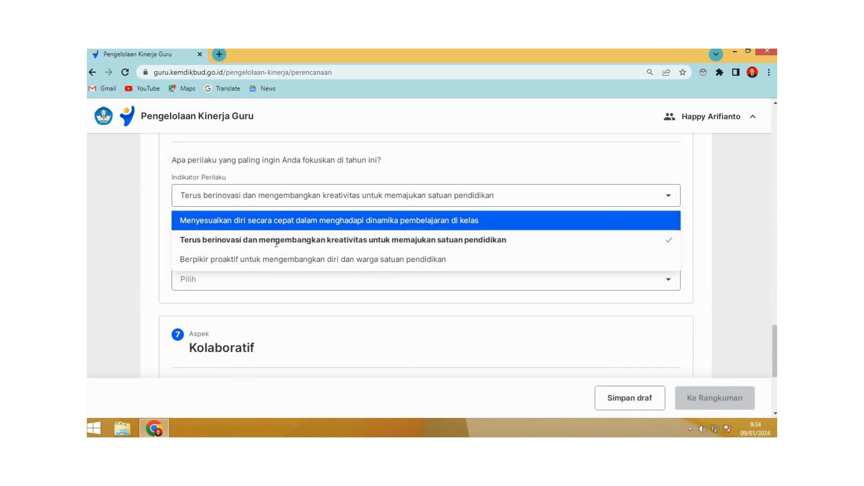
left_click(297, 223)
left_click(270, 285)
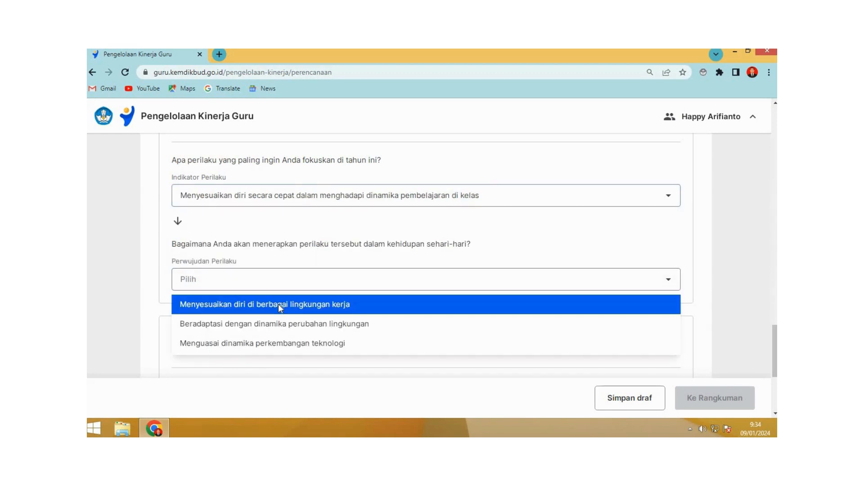
left_click(284, 342)
- Set Kolaboratif's Indikator to Bekerja sama secara terbuka dalam menghasilkan dampak pembelajaran yang merata, and its Perwujudan to Bersinergi dengan peserta didik, rekan sejawat, dan masyarakat
scroll(284, 330, "down", 3)
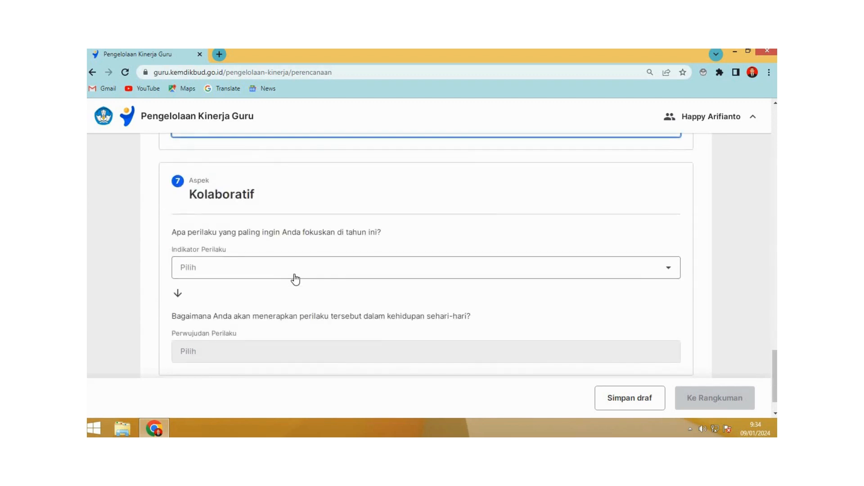
left_click(293, 272)
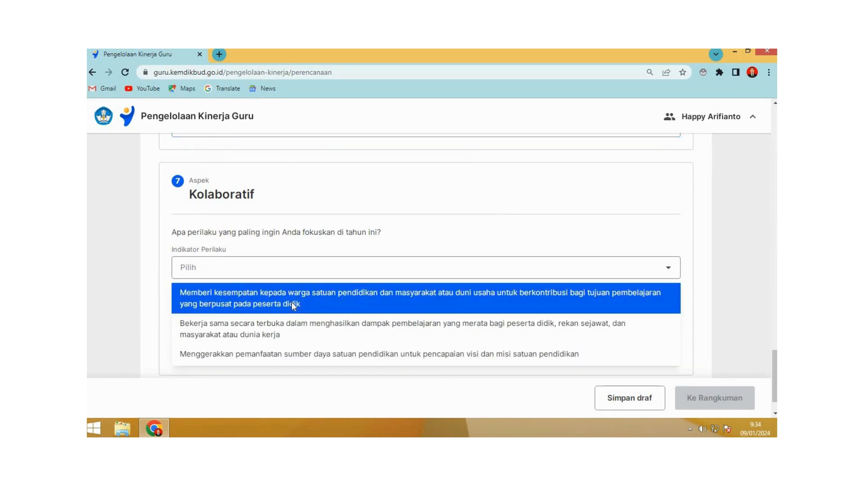
left_click(289, 334)
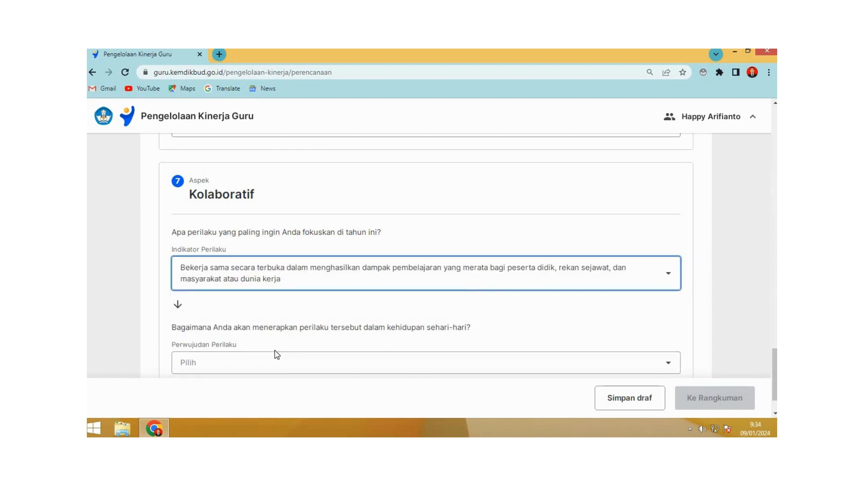
scroll(285, 313, "down", 1)
left_click(286, 312)
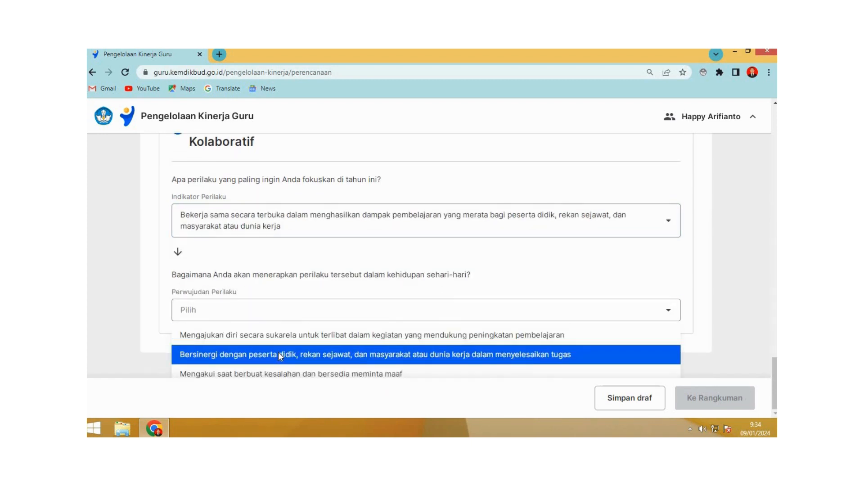
left_click(316, 354)
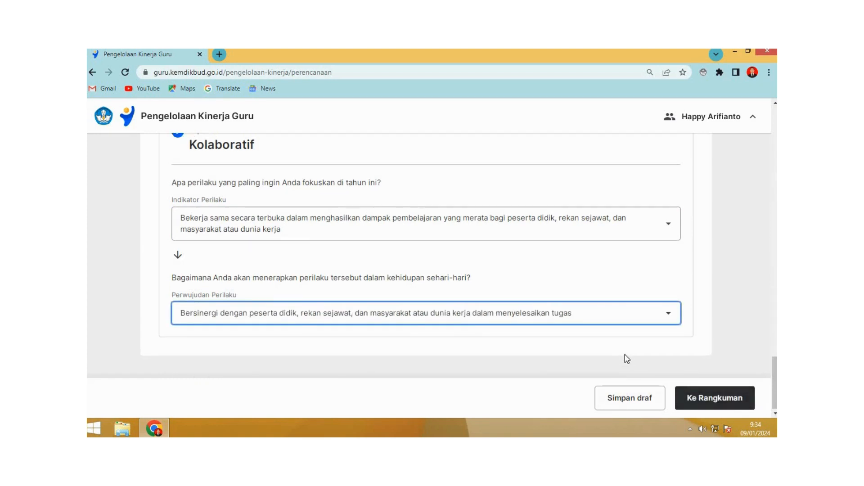
- Look back over the completed Perilaku Kerja aspects and continue to the Rangkuman
scroll(626, 355, "down", 8)
scroll(617, 338, "up", 10)
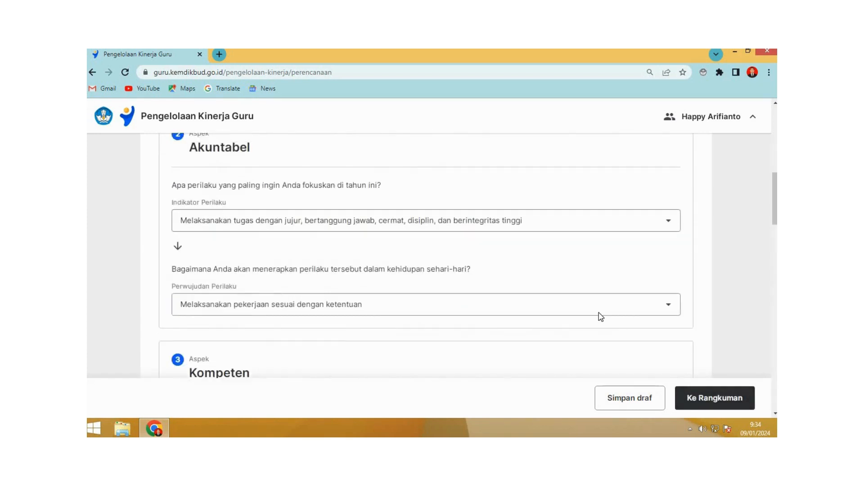
scroll(603, 338, "down", 15)
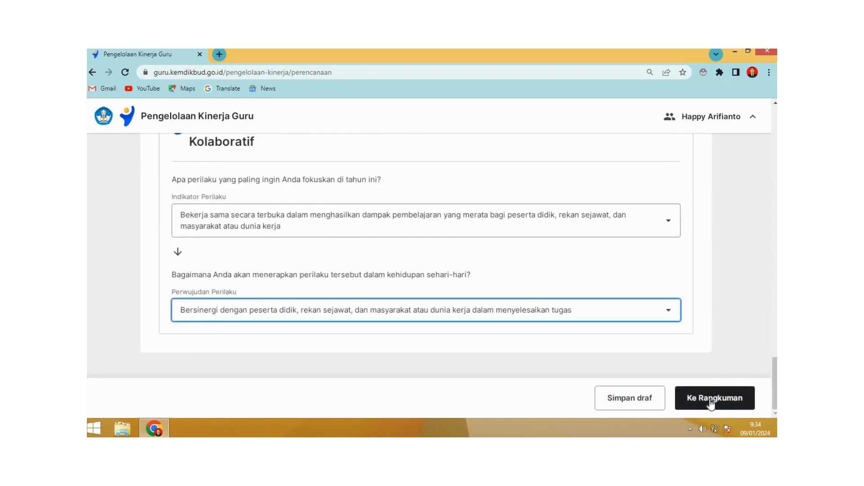
left_click(708, 401)
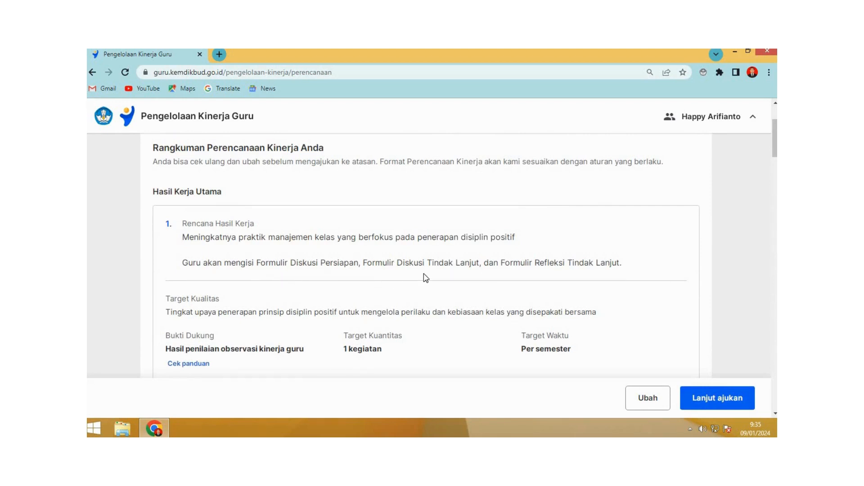
- Review the plan summary from Hasil Kerja Utama through Hasil Kerja Tambahan to the Perilaku Kerja table
scroll(448, 275, "down", 1)
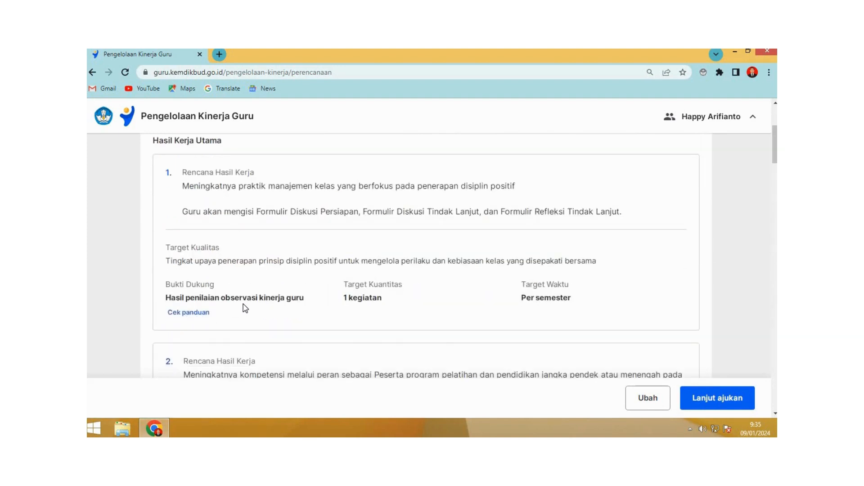
scroll(243, 308, "down", 3)
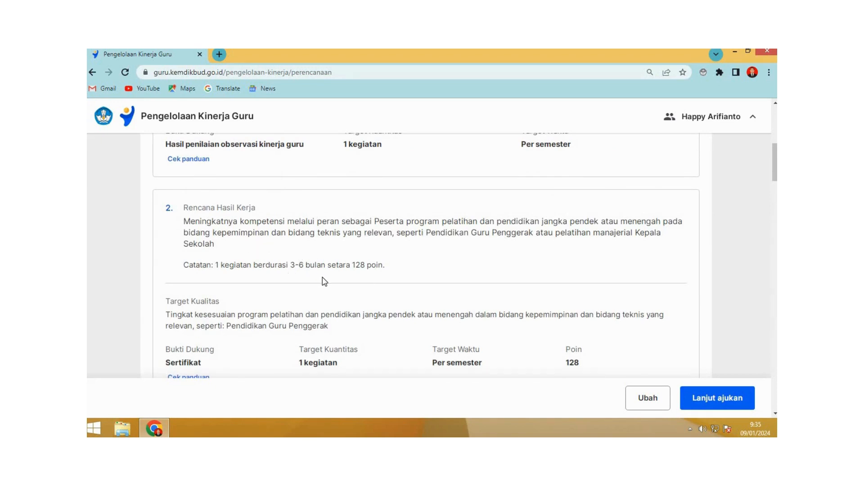
scroll(323, 281, "down", 1)
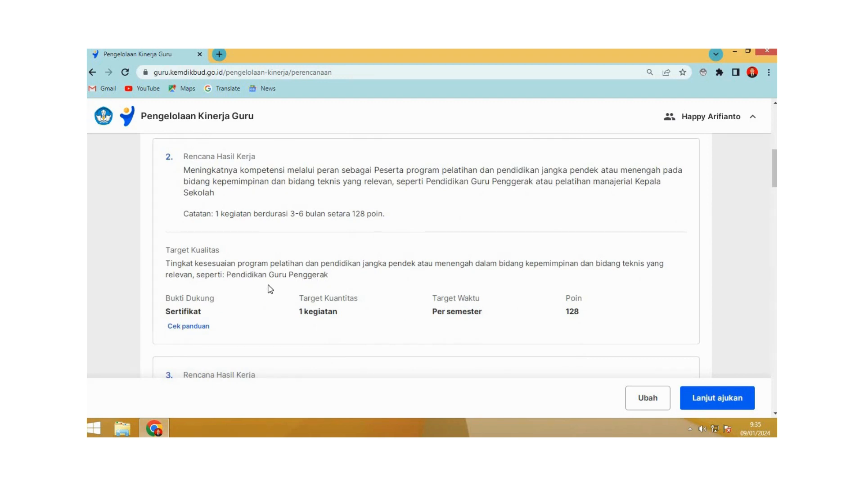
scroll(268, 283, "down", 2)
scroll(268, 283, "down", 4)
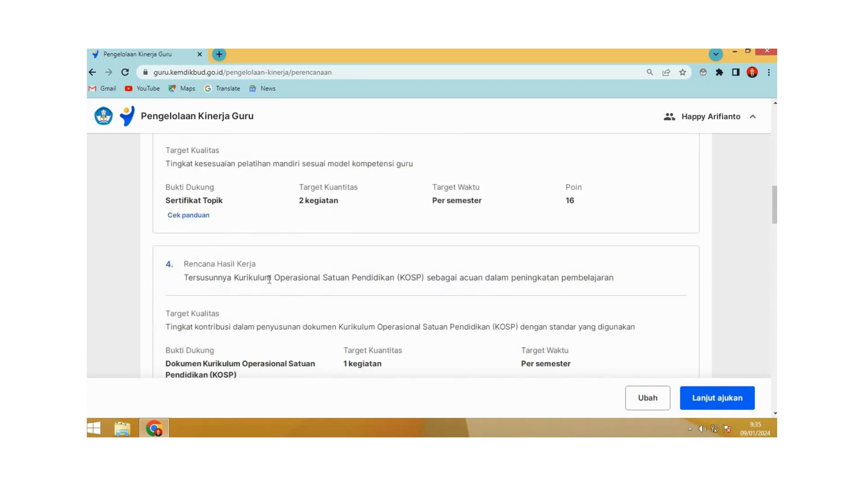
scroll(269, 279, "down", 5)
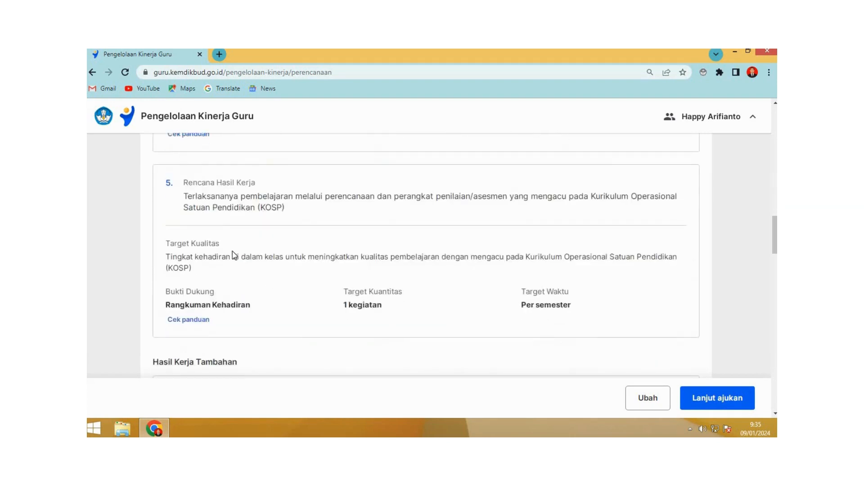
scroll(234, 256, "down", 2)
scroll(261, 267, "down", 5)
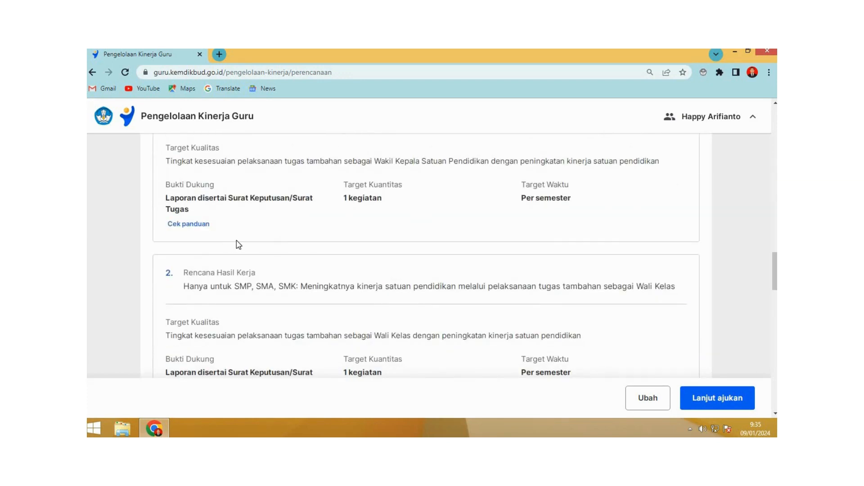
scroll(278, 247, "down", 5)
scroll(278, 249, "down", 4)
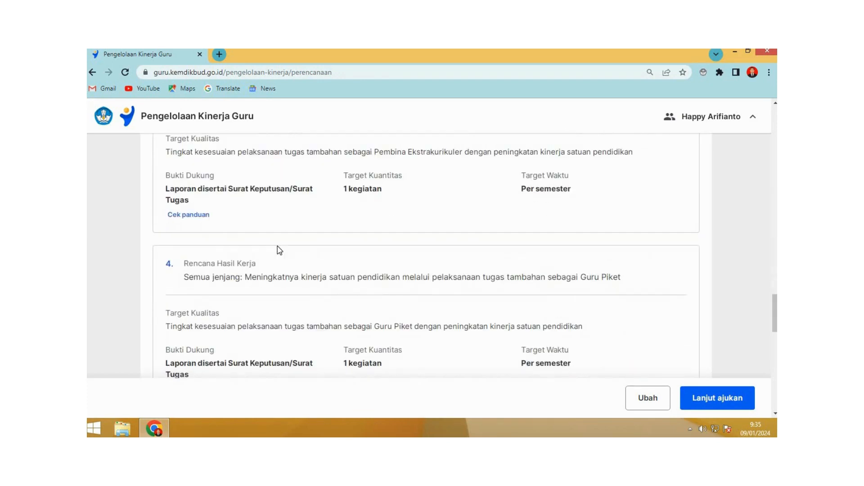
scroll(279, 251, "down", 9)
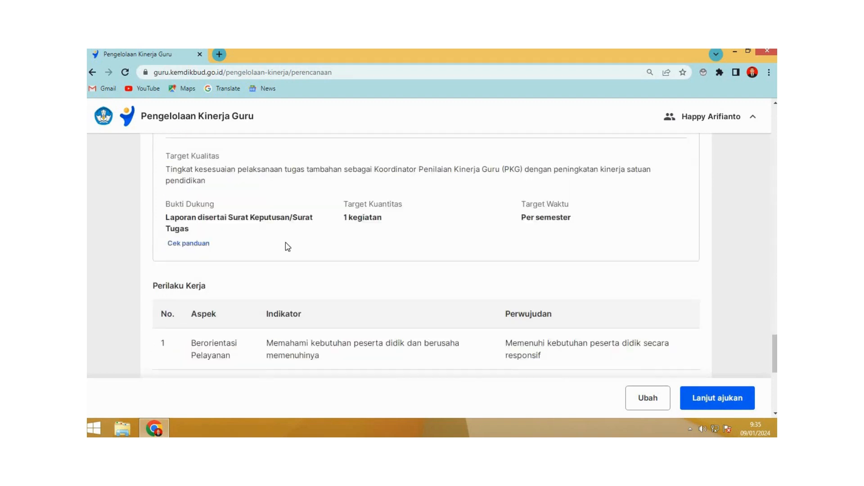
scroll(286, 247, "down", 3)
scroll(318, 250, "down", 4)
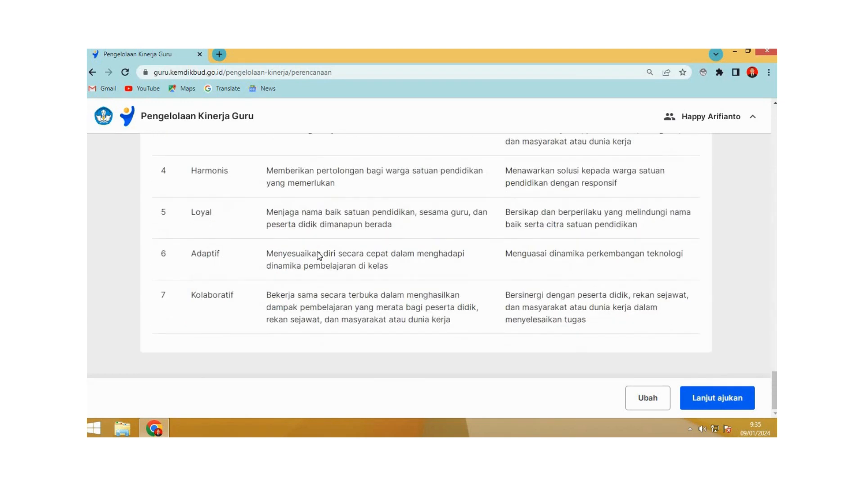
- Open the supporting-evidence guide for the Guru Piket task, look through the Merdeka Mengajar help centre's topics and categories, and close it
scroll(276, 251, "up", 8)
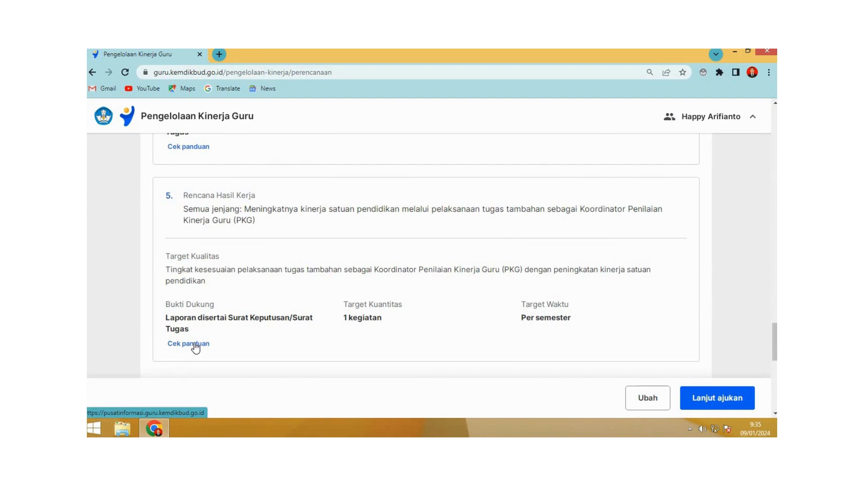
scroll(247, 293, "up", 3)
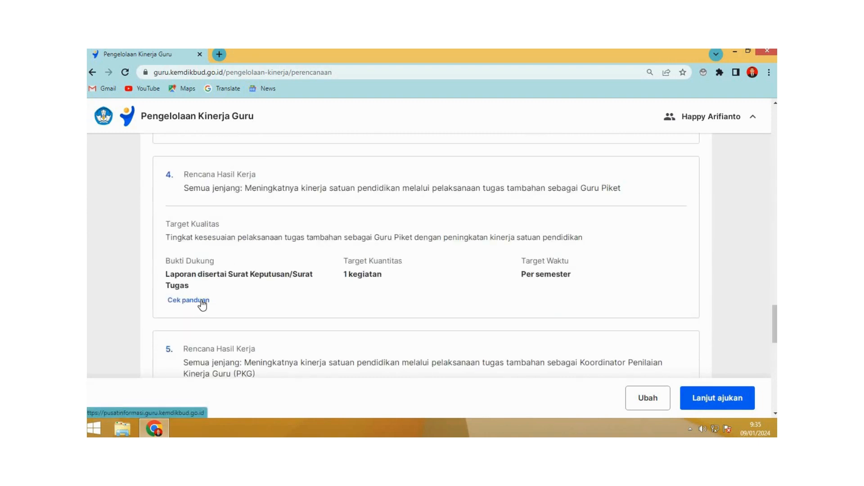
left_click(202, 302)
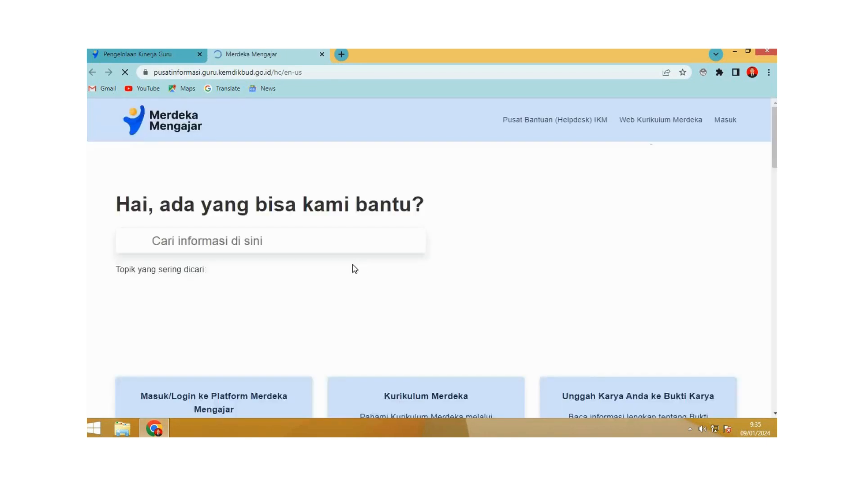
scroll(351, 269, "down", 5)
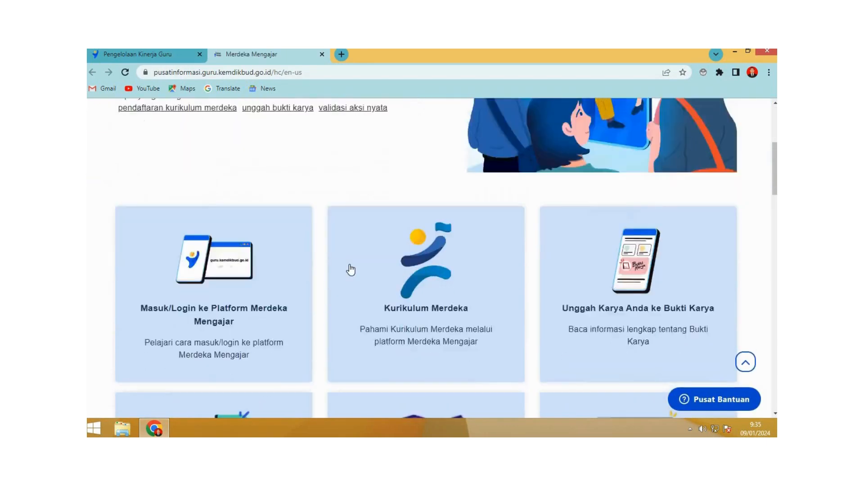
scroll(351, 270, "down", 5)
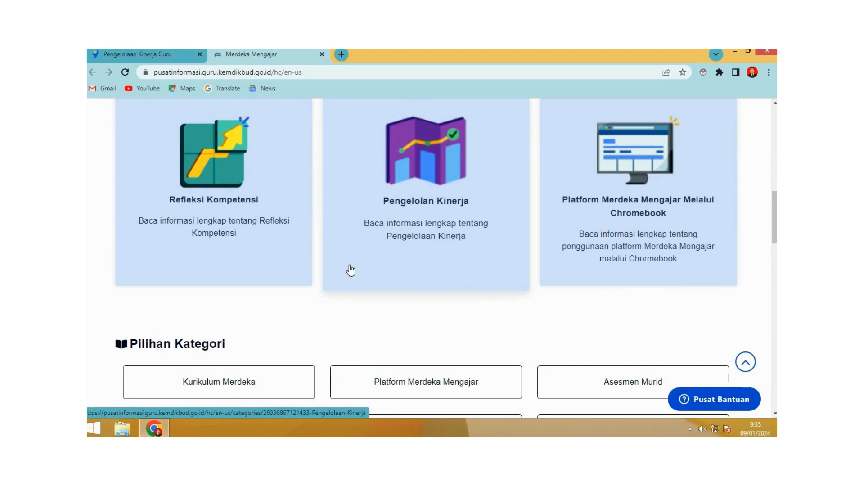
scroll(351, 270, "down", 3)
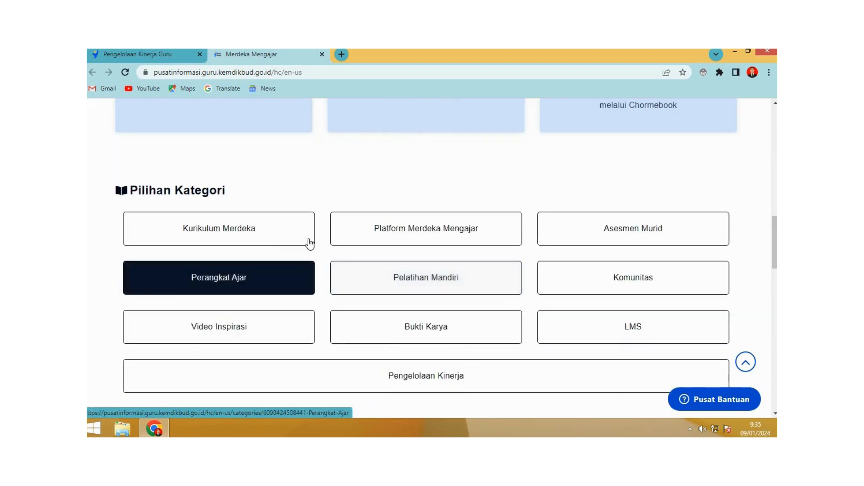
left_click(322, 54)
- Proceed from the summary to the submission request, but save the performance plan as a draft instead of submitting it to the superior
scroll(280, 241, "up", 15)
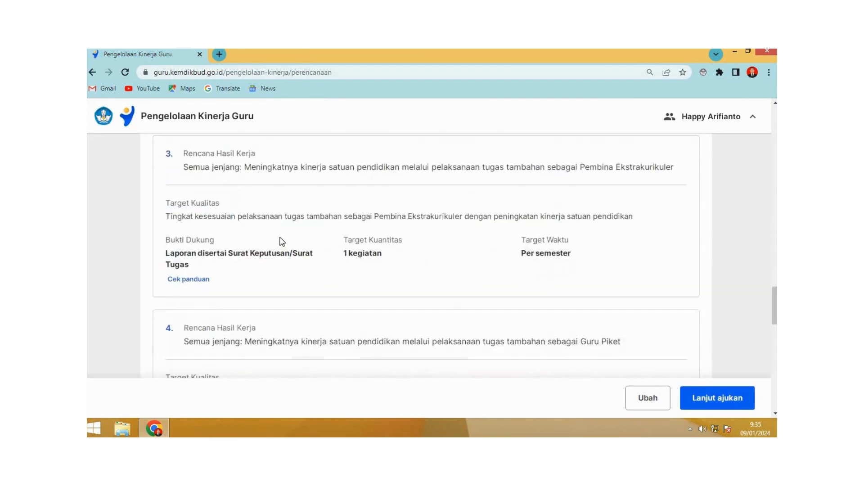
scroll(559, 315, "up", 15)
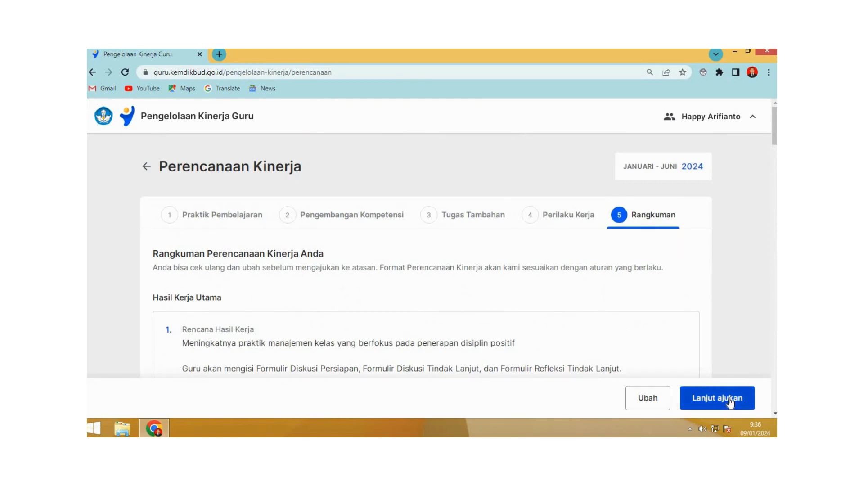
left_click(730, 402)
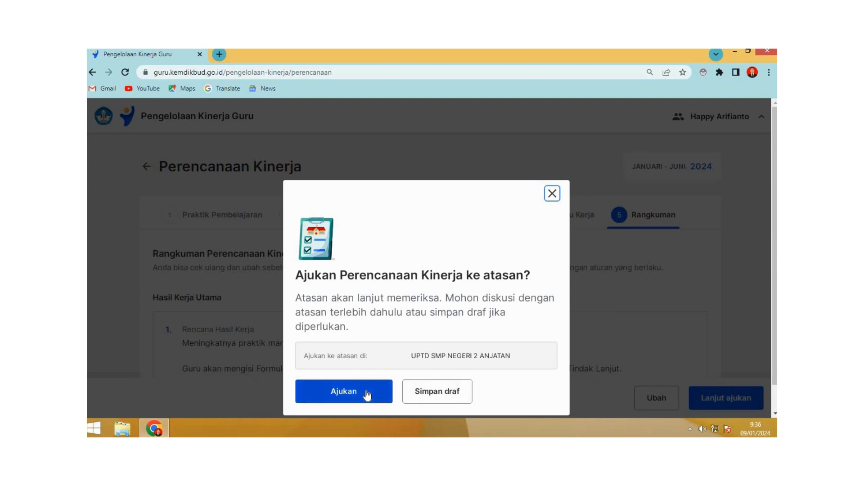
left_click(427, 396)
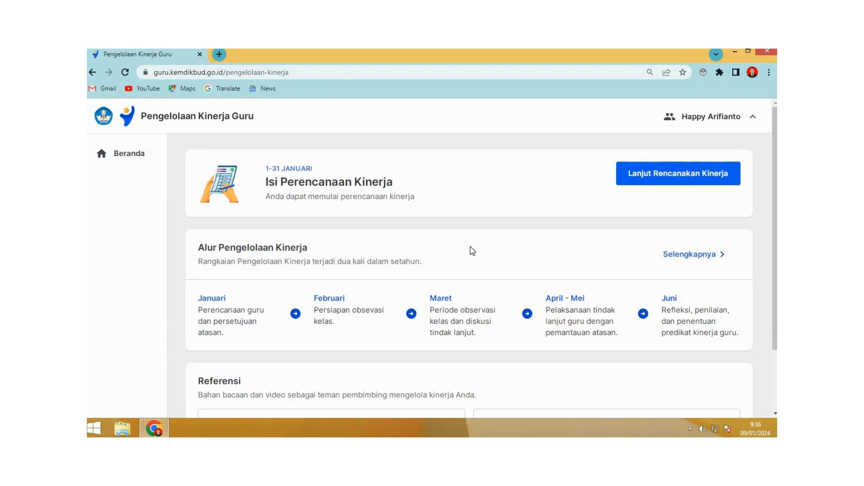
scroll(392, 276, "down", 3)
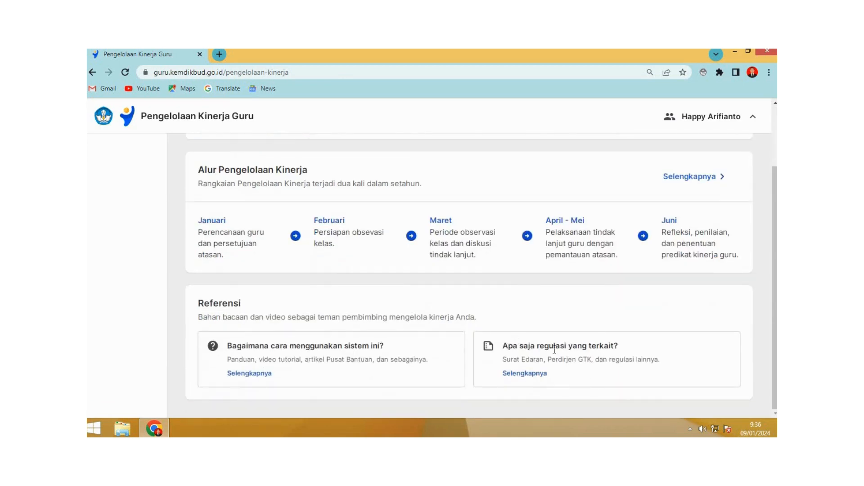